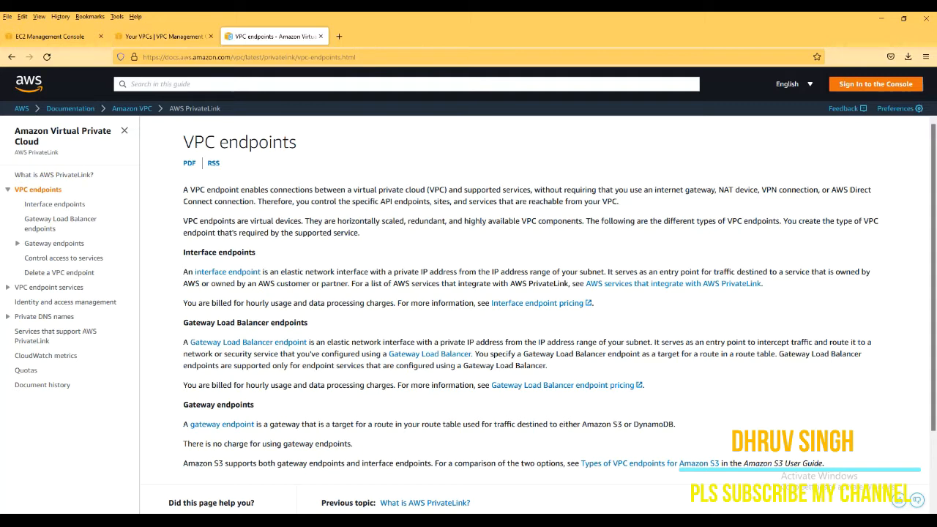
- Switch to the VPC console and start a new VPC that includes subnets and related resources
click(173, 36)
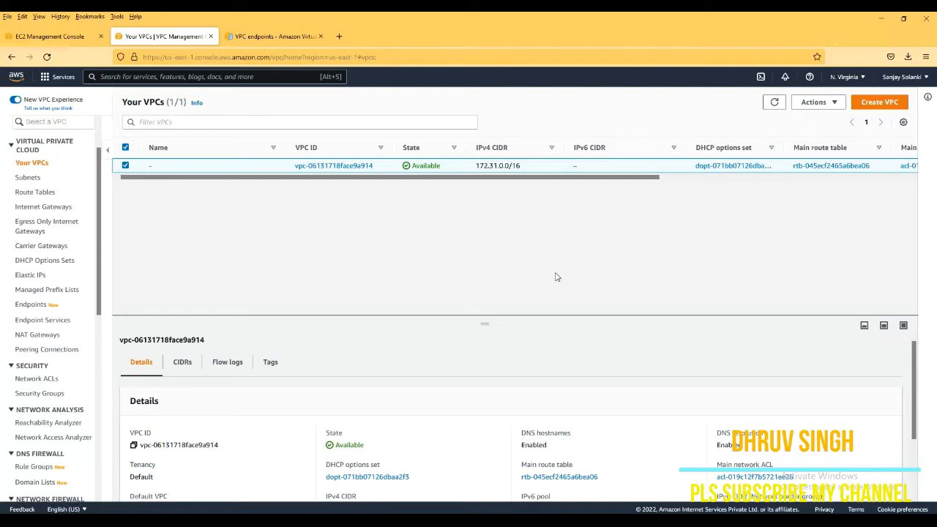
click(881, 103)
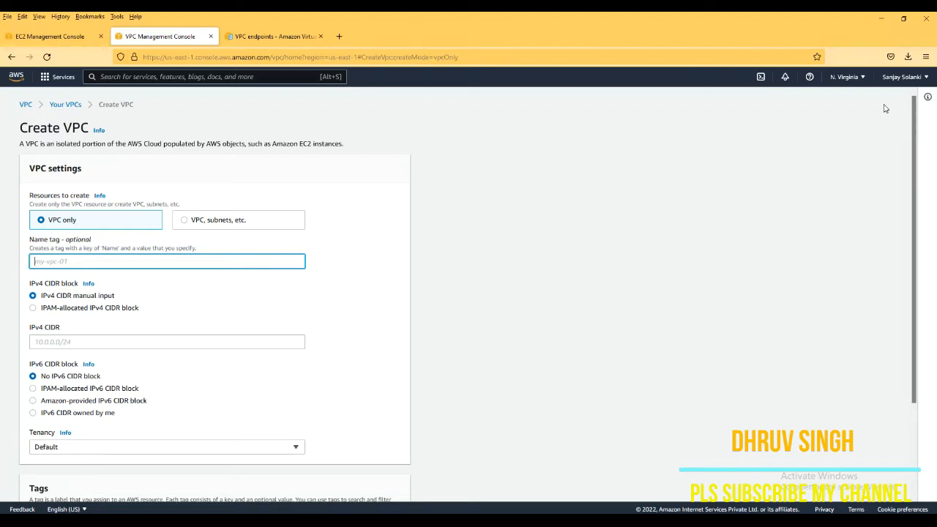
click(184, 222)
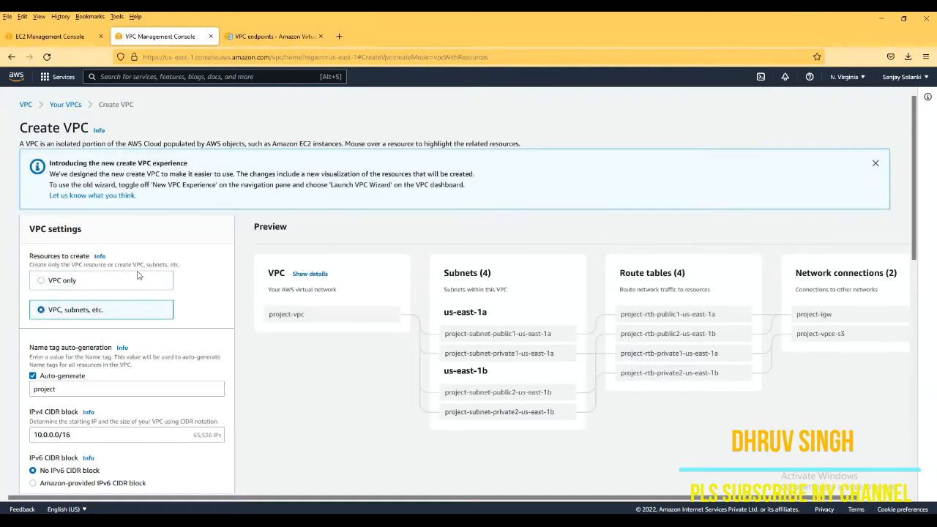
- Limit the new VPC to 1 availability zone, with us-east-1a as the first availability zone
scroll(189, 358, down, 1)
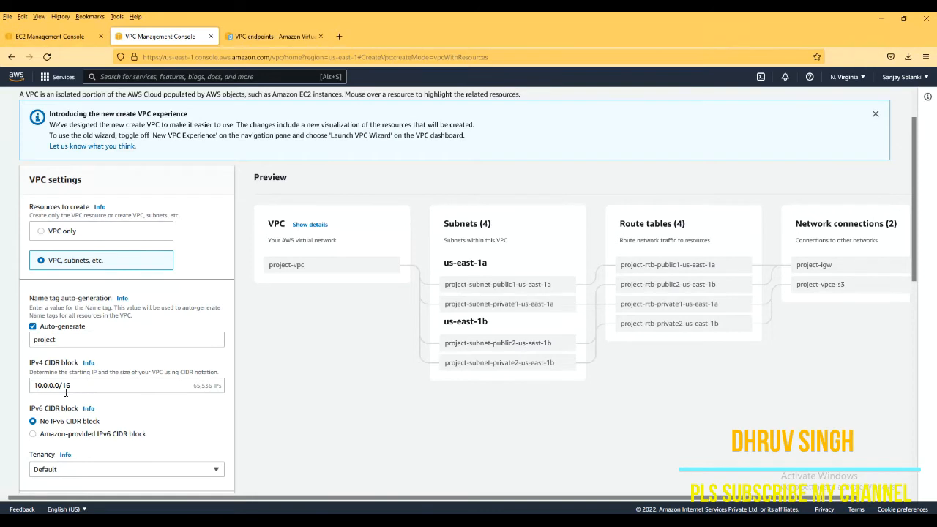
scroll(66, 392, down, 2)
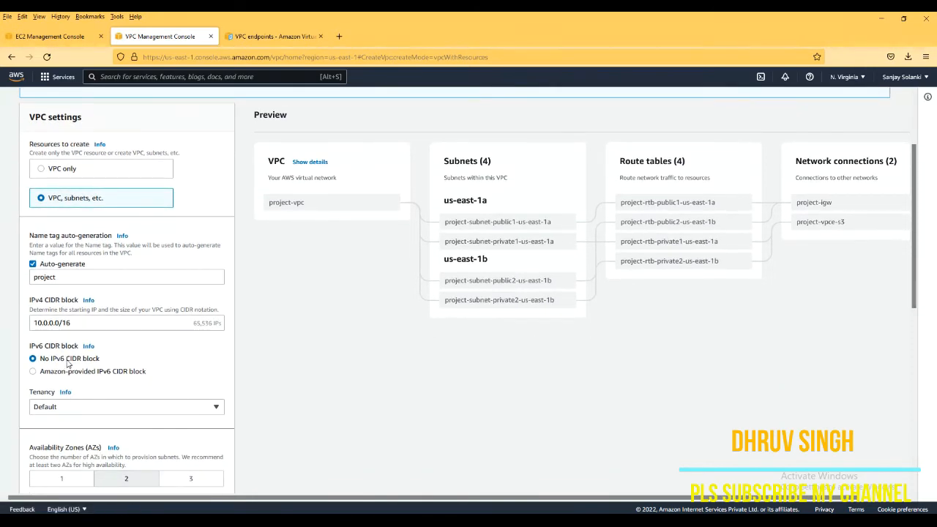
scroll(68, 364, down, 2)
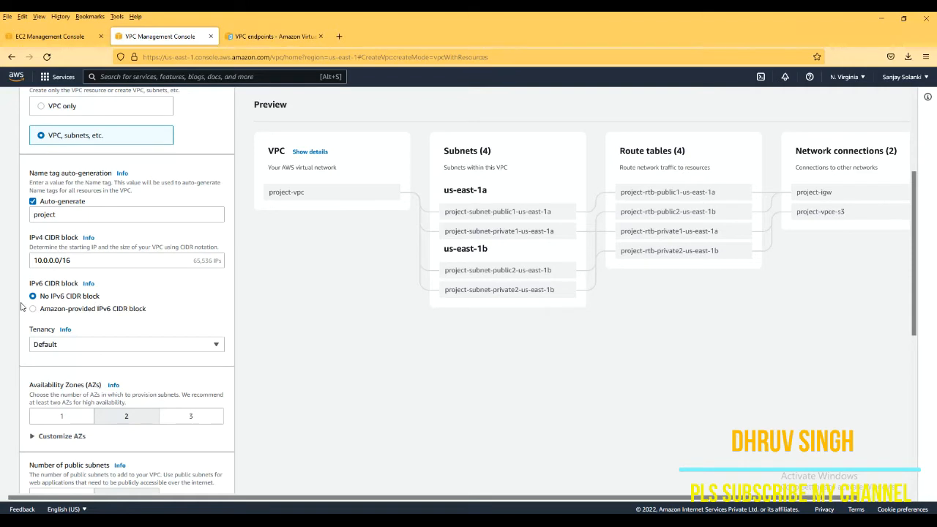
scroll(90, 339, down, 1)
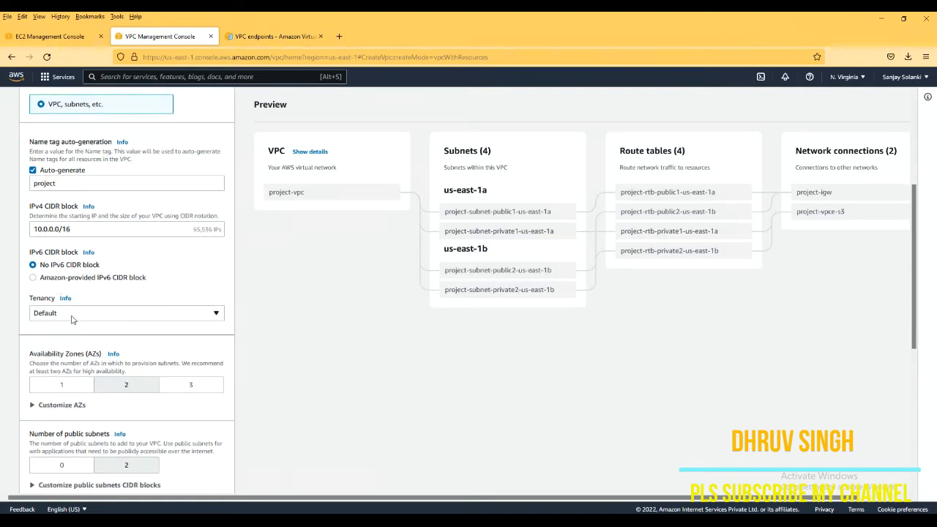
scroll(72, 319, down, 3)
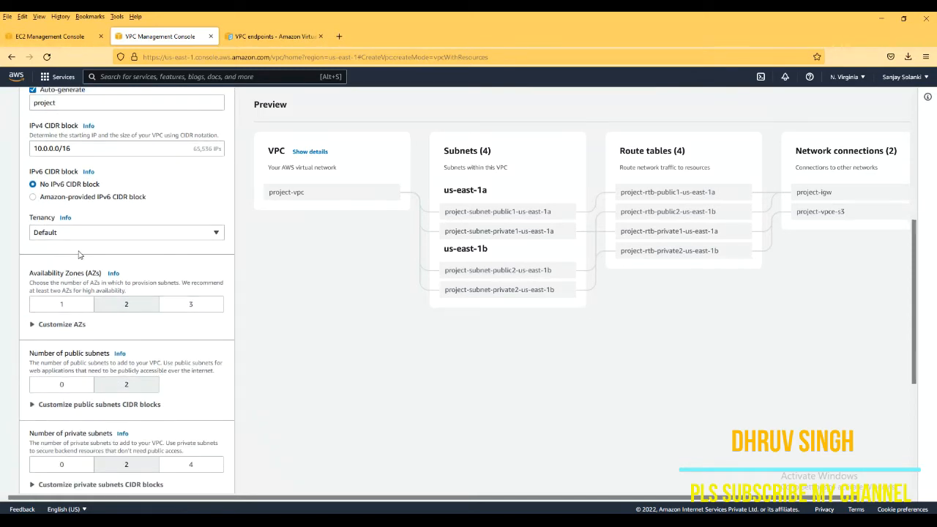
click(57, 307)
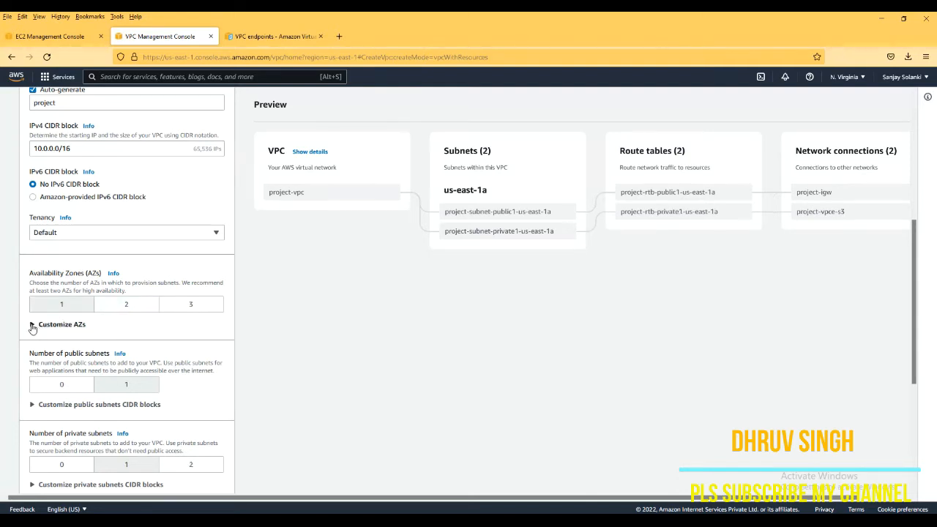
click(31, 325)
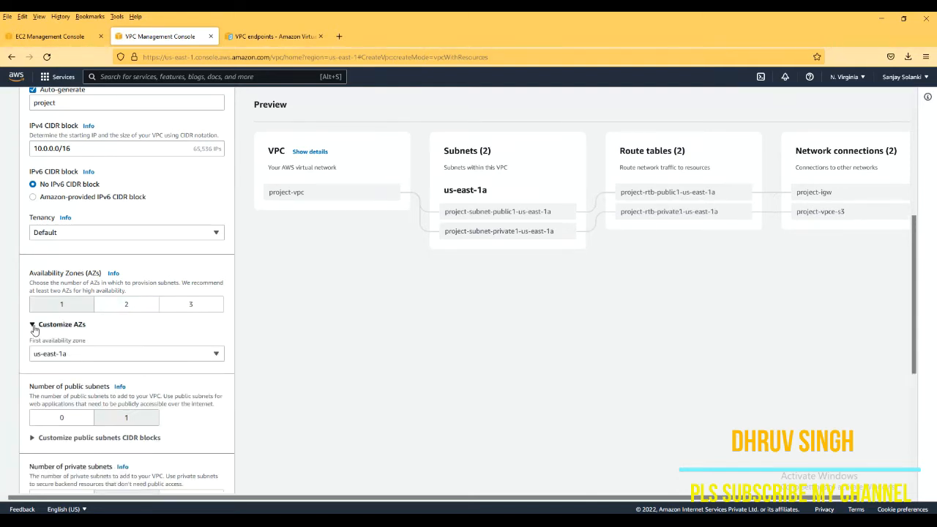
click(80, 356)
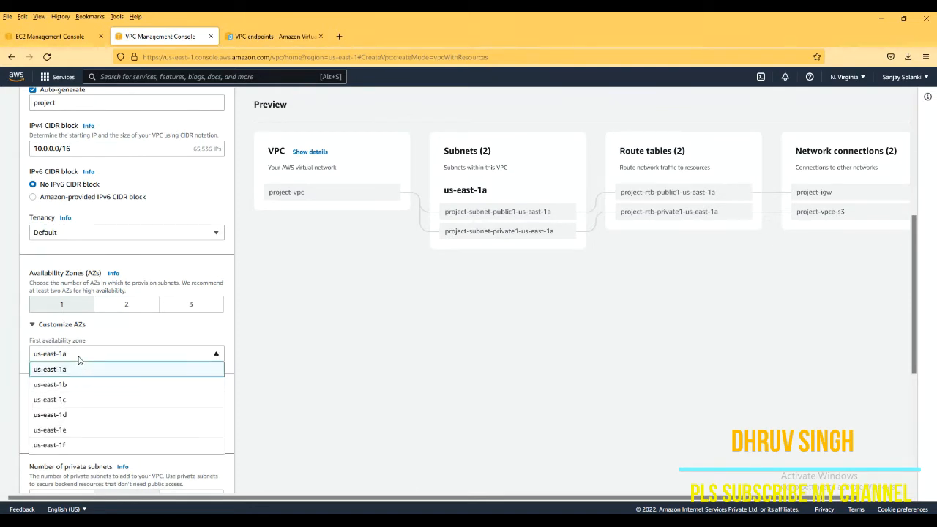
click(79, 372)
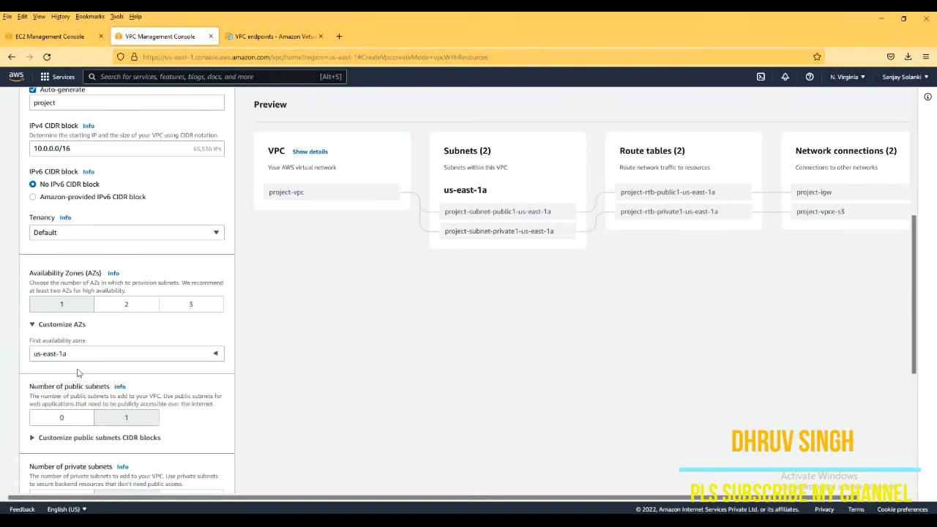
click(125, 306)
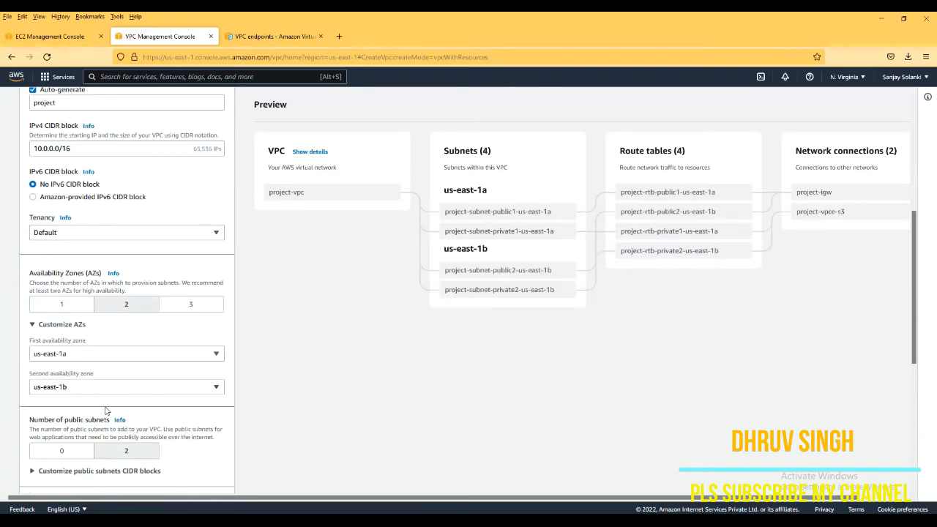
click(70, 311)
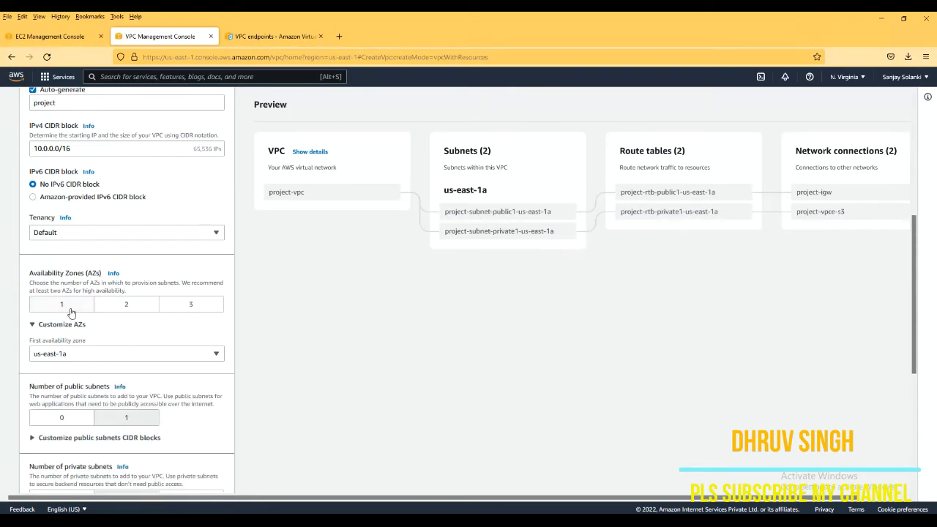
- Customize the public subnet's CIDR block in us-east-1a to 10.0.1.0/24
scroll(74, 368, down, 2)
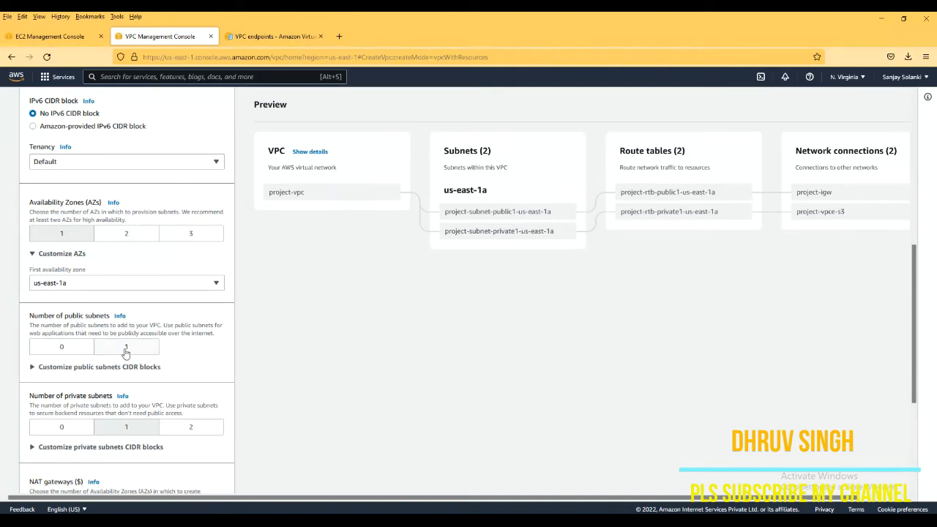
click(32, 367)
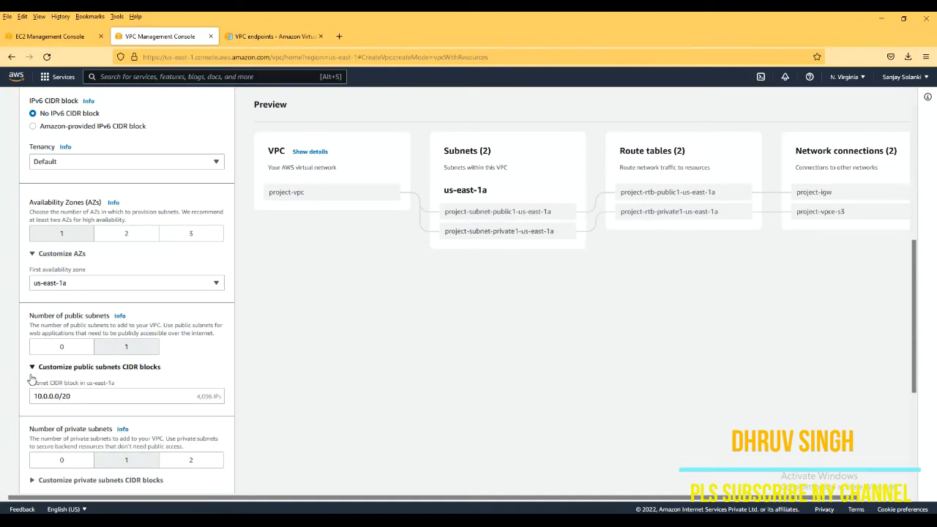
click(52, 396)
key(BackSpace)
text(1)
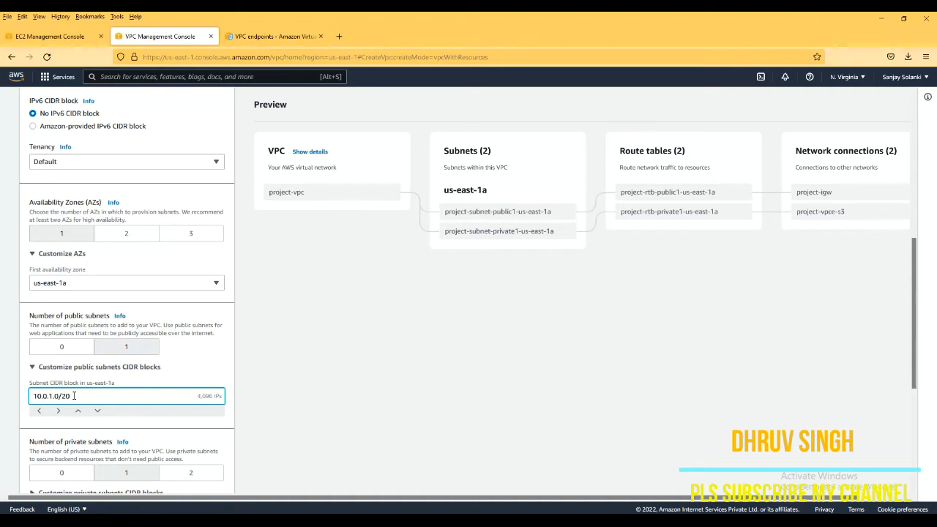
key(BackSpace)
text(4)
click(99, 366)
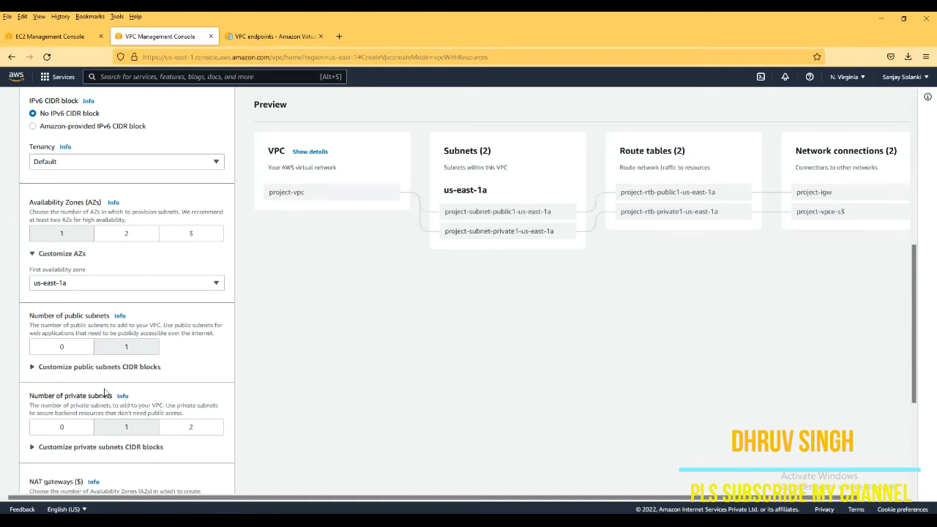
click(32, 373)
- Customize the private subnet's CIDR block in us-east-1a to 10.0.2.0/24
scroll(62, 439, down, 2)
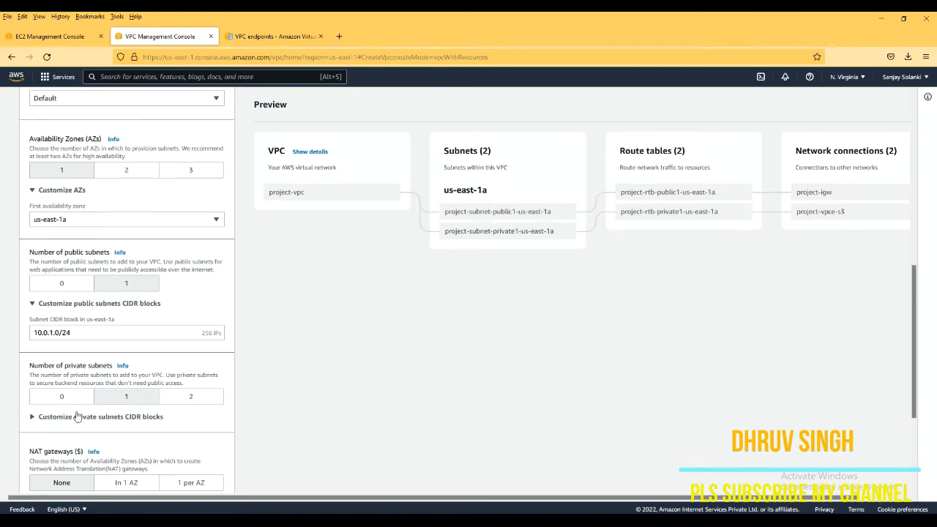
click(31, 418)
click(62, 444)
key(BackSpace)
key(BackSpace)
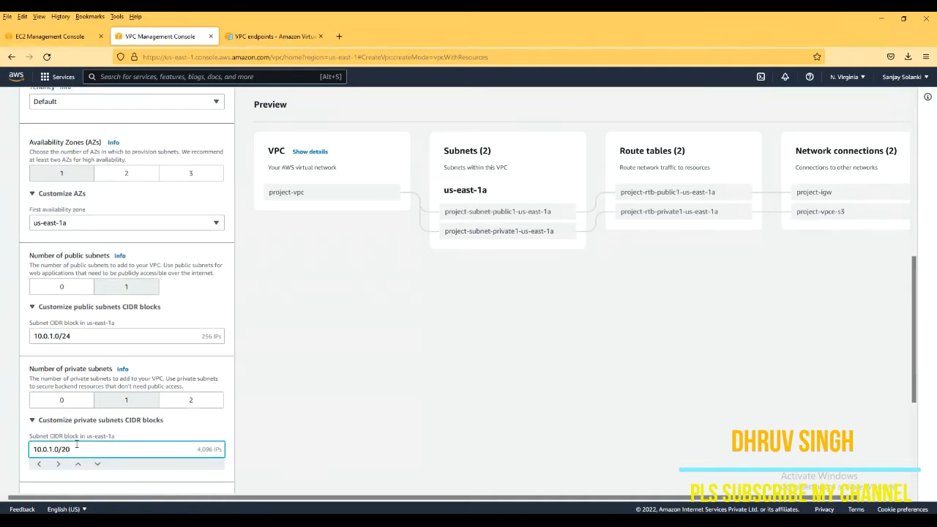
key(BackSpace)
text(2)
key(BackSpace)
text(4)
- Set both the NAT gateways and the VPC endpoints of the new VPC to None
scroll(109, 360, down, 3)
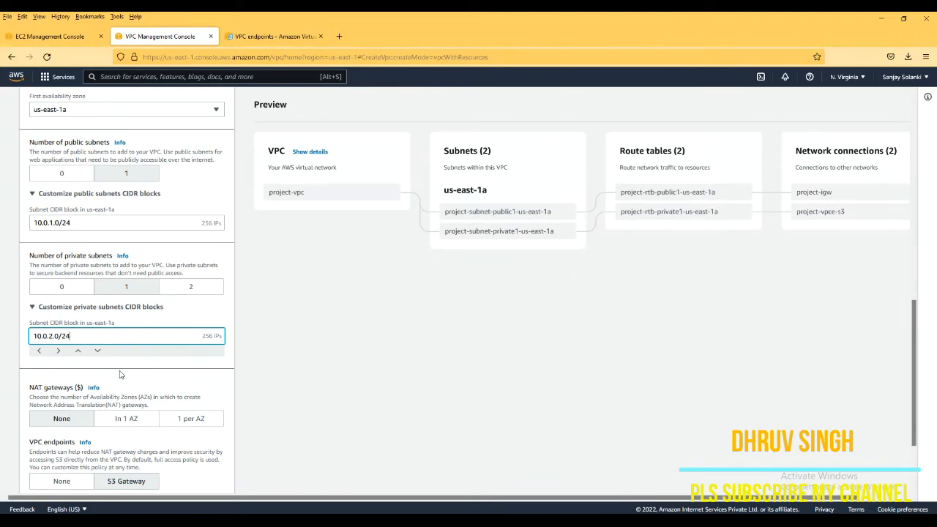
click(58, 422)
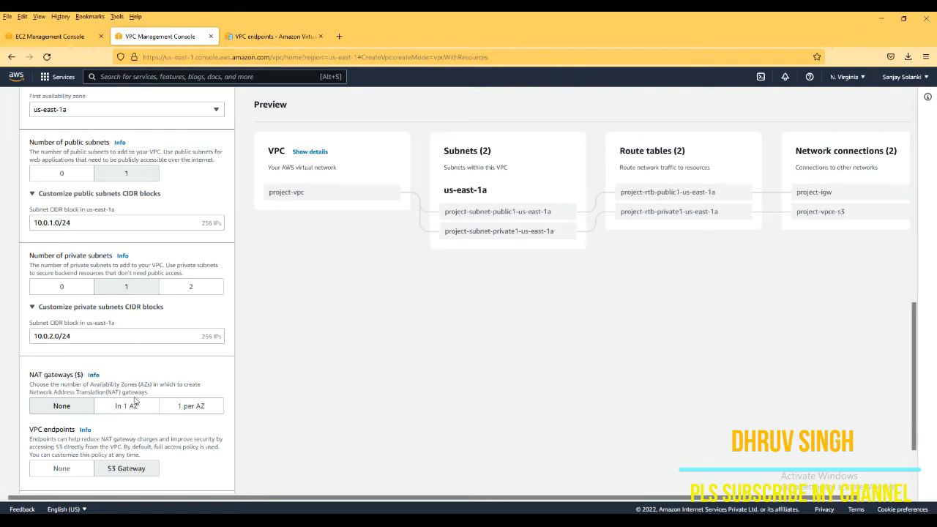
click(137, 412)
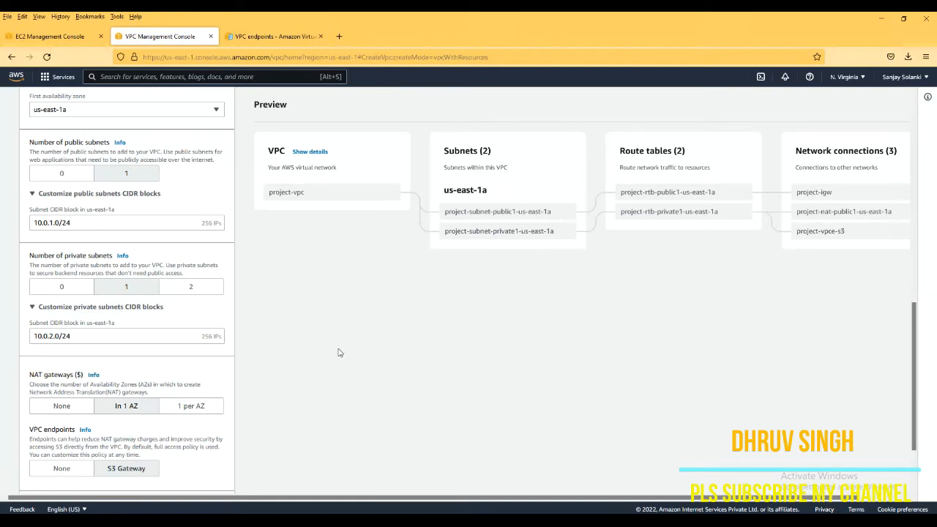
click(55, 410)
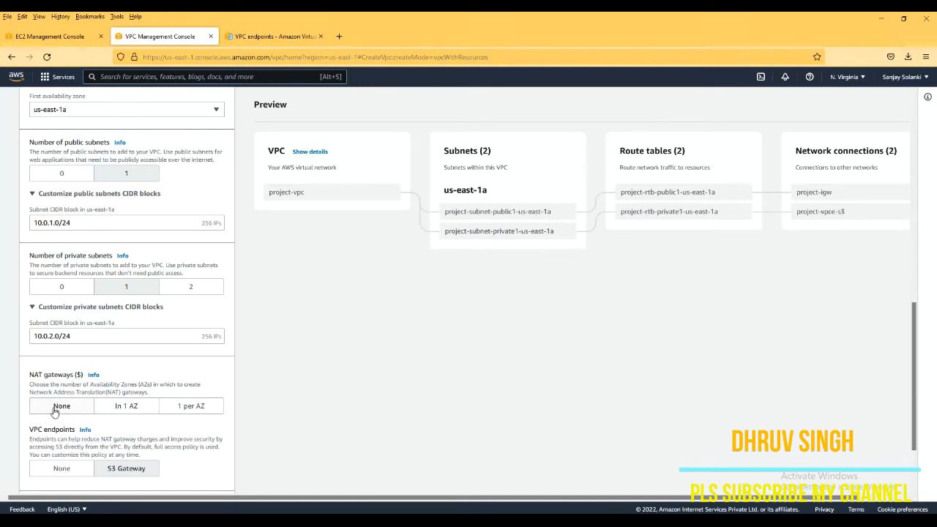
scroll(54, 411, down, 2)
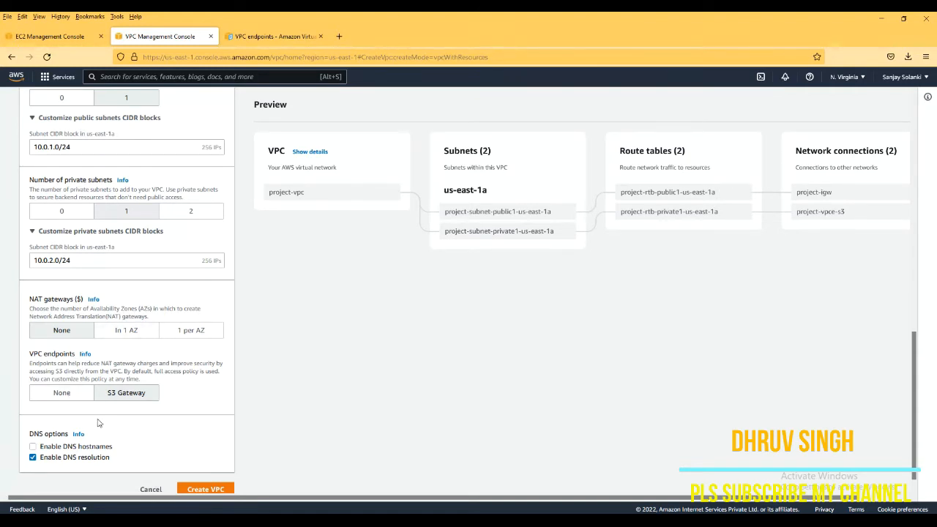
click(61, 395)
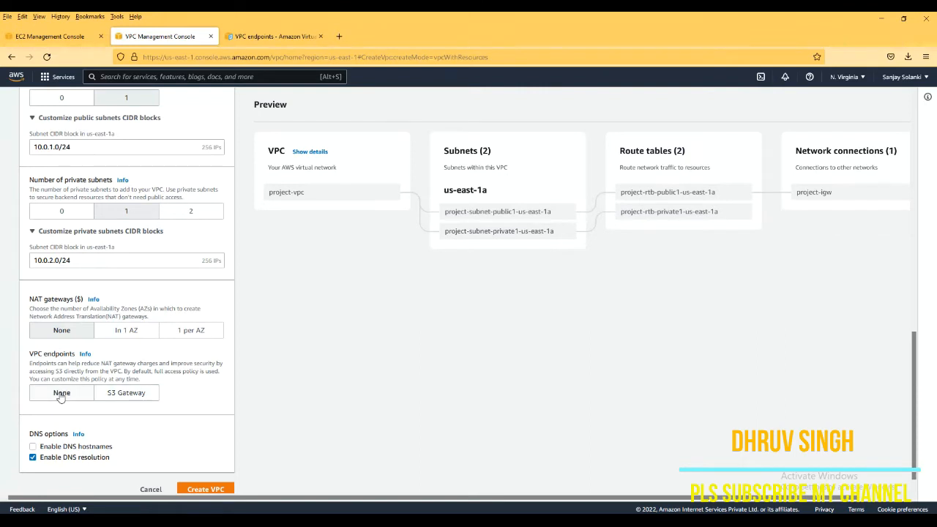
- Create the VPC with the configured settings and open its details page
scroll(131, 418, down, 1)
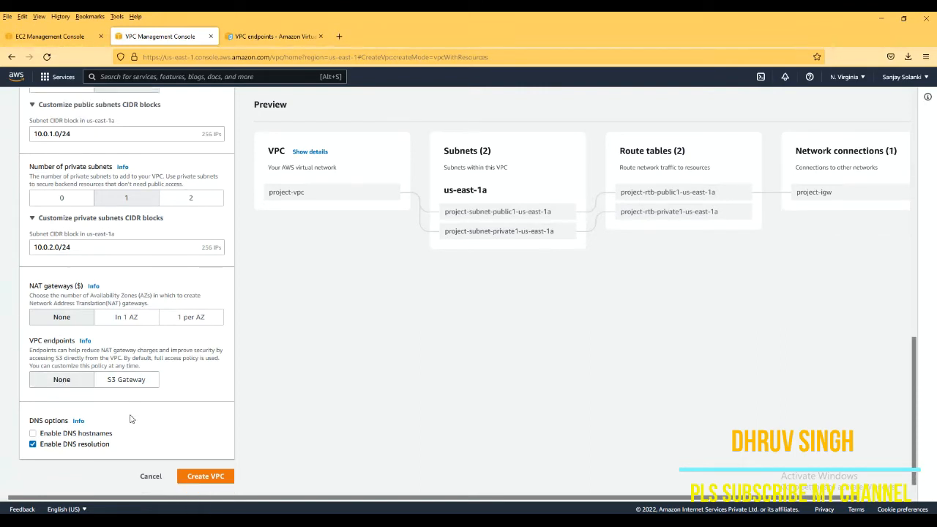
click(212, 482)
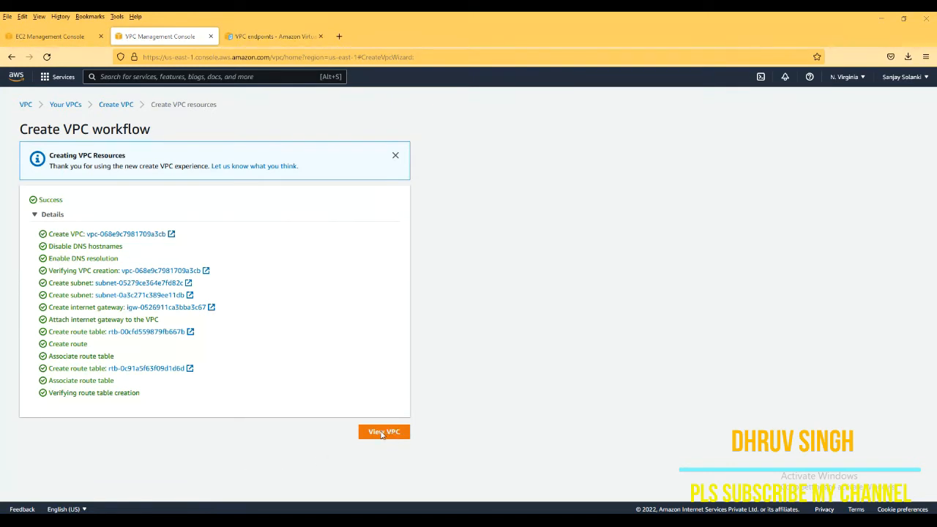
click(395, 156)
click(386, 394)
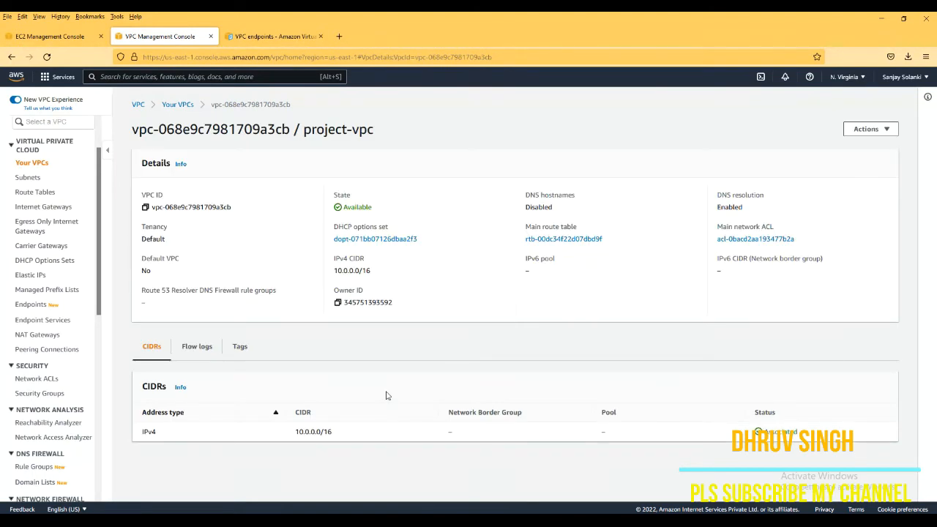
- Return to the list of VPCs and select the one with the 172.31.0.0/16 CIDR
click(178, 106)
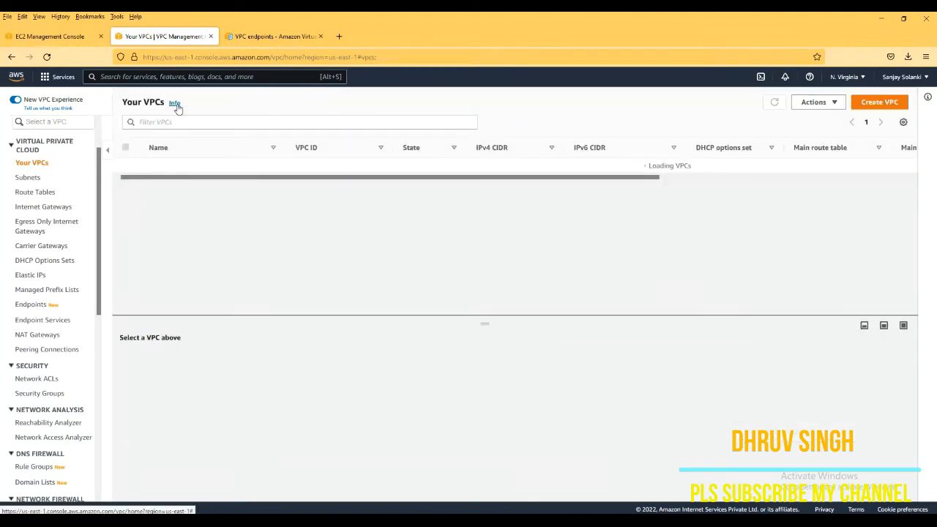
click(188, 181)
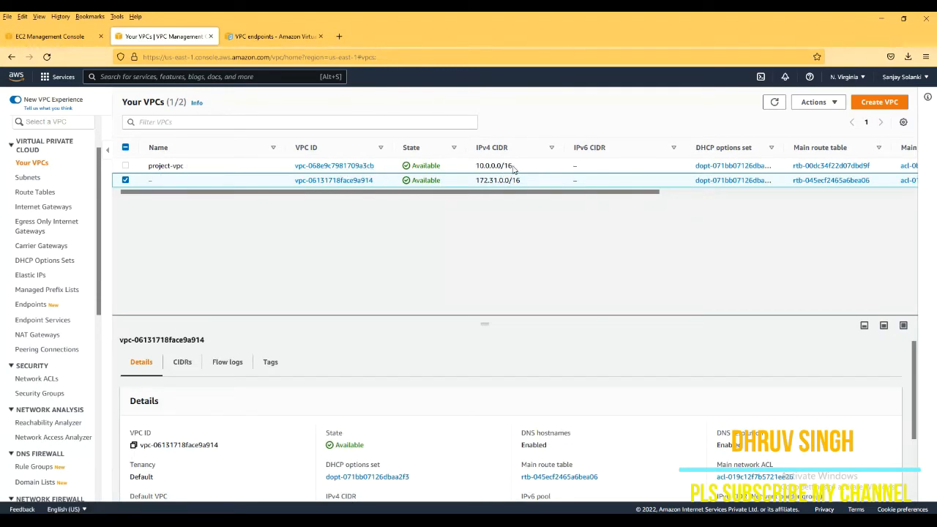
- Review the subnets and the route tables, widening the Name column in each list to read the full names
click(34, 180)
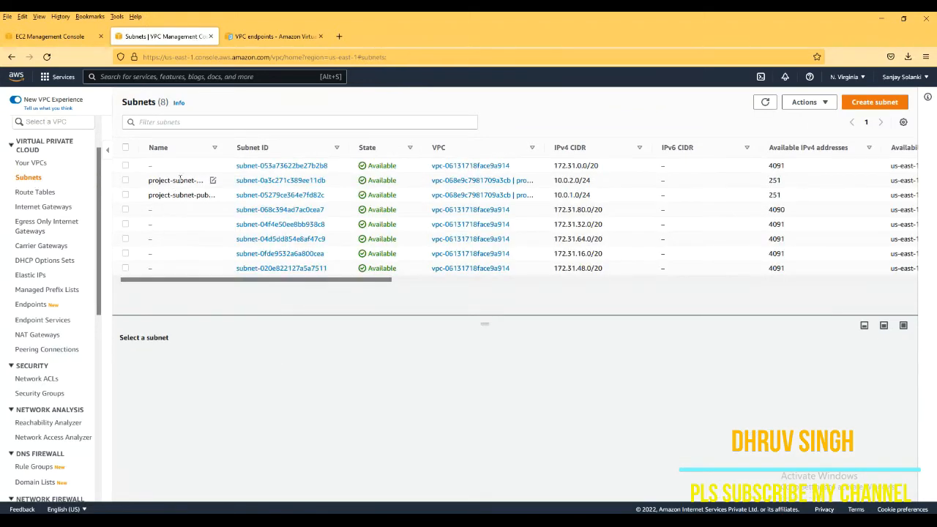
drag(228, 147, 284, 149)
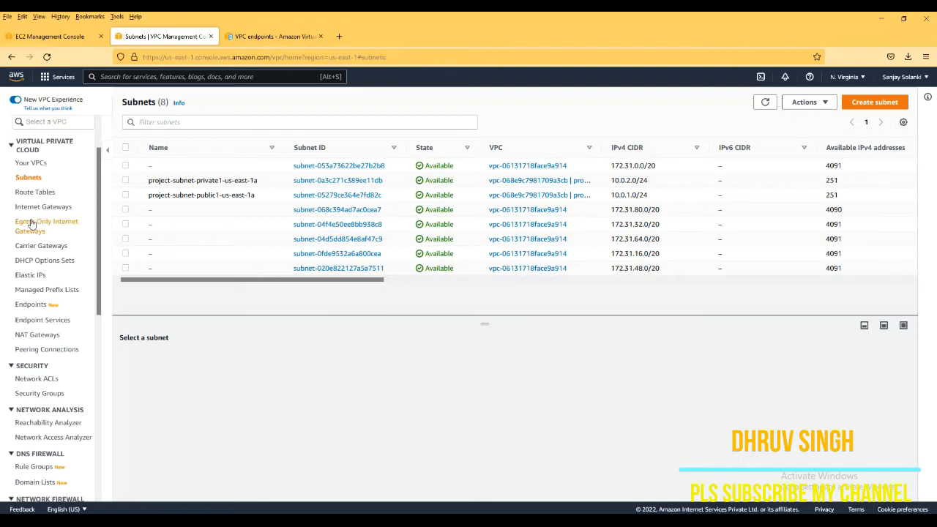
click(34, 194)
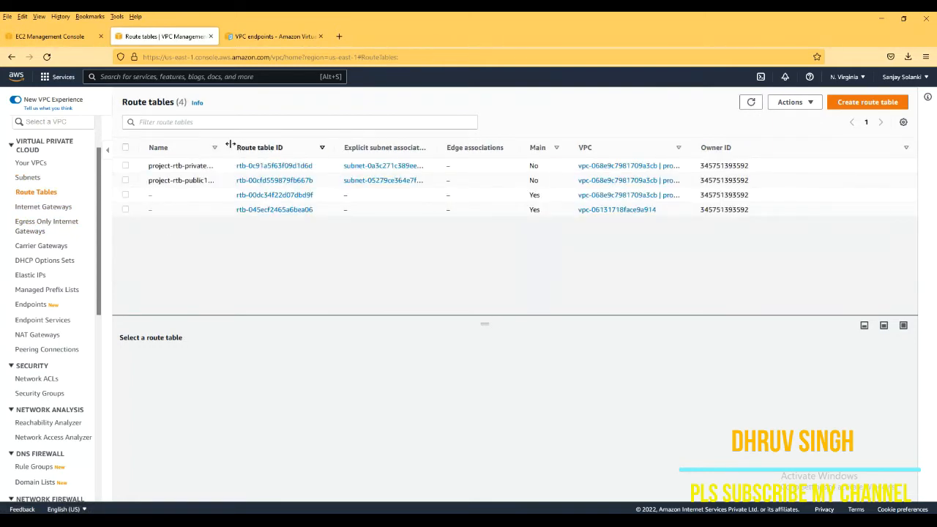
drag(231, 144, 282, 144)
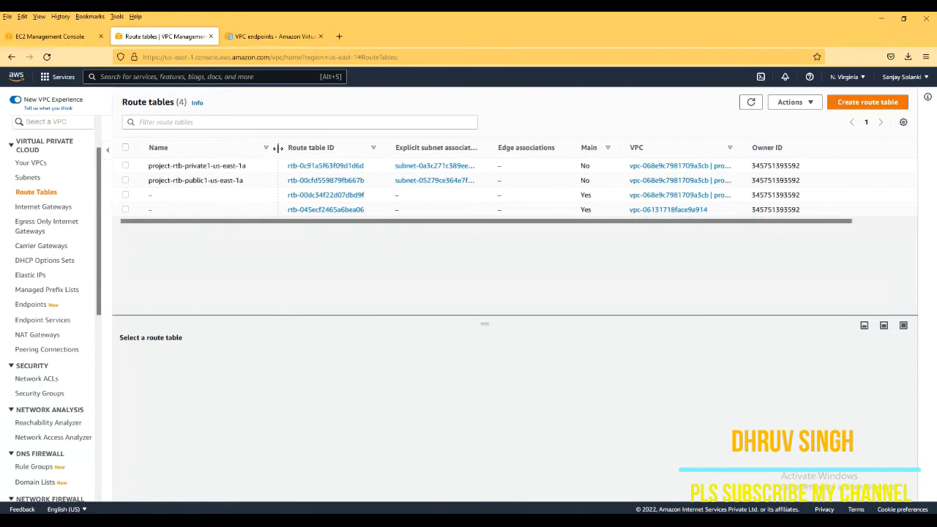
- Review the routes and the subnet associations of the project-rtb-public1-us-east-1a route table
click(125, 180)
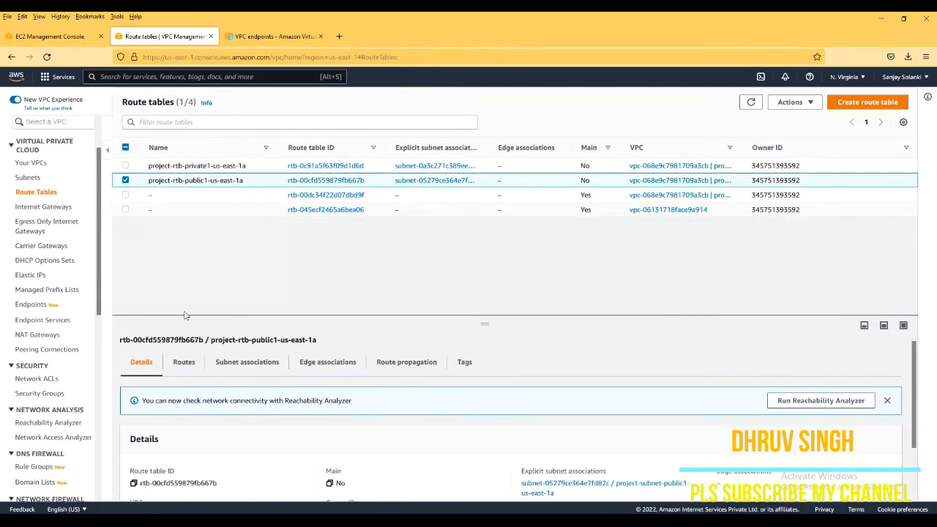
click(183, 361)
scroll(176, 370, down, 1)
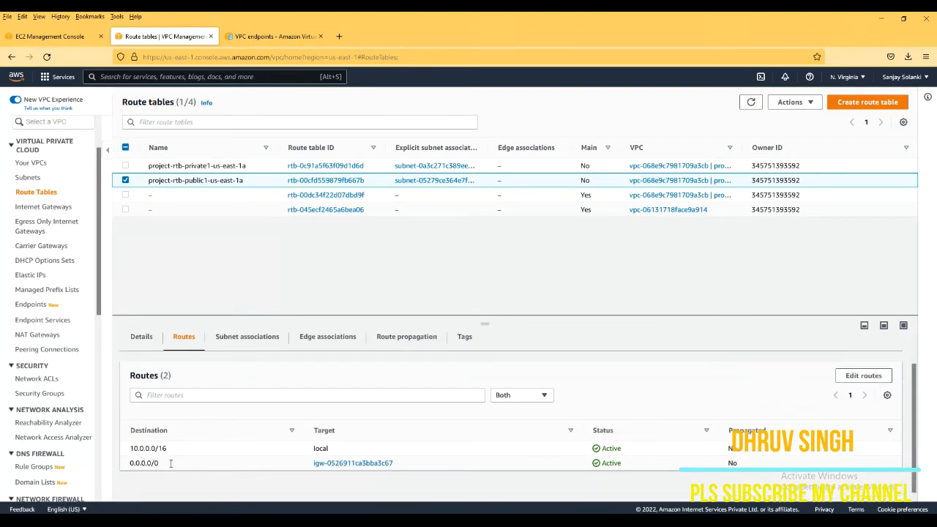
click(257, 337)
scroll(257, 338, down, 3)
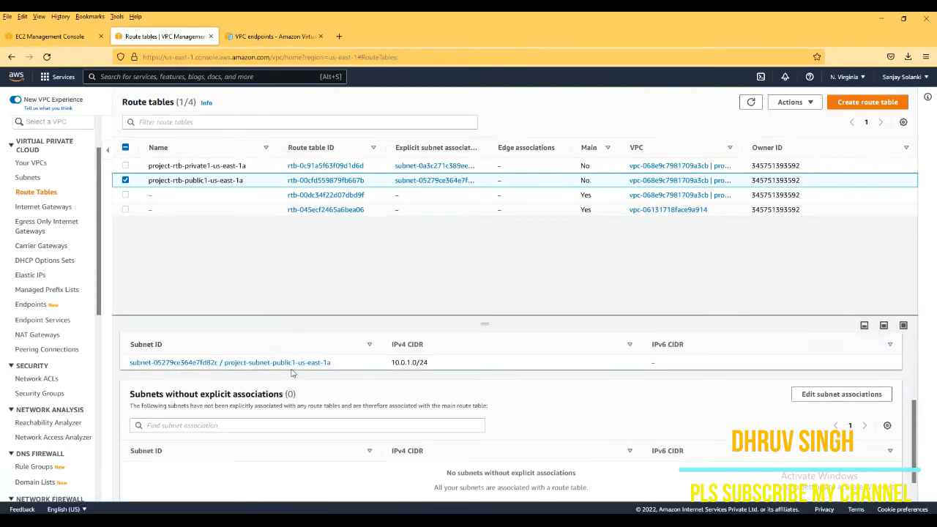
- Review the routes and the subnet associations of the project-rtb-private1-us-east-1a route table
click(125, 180)
click(125, 169)
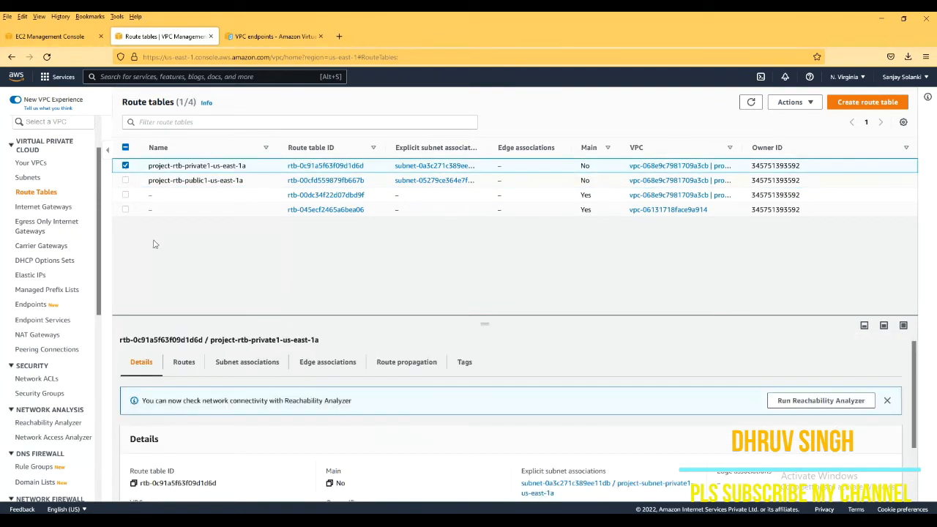
click(194, 364)
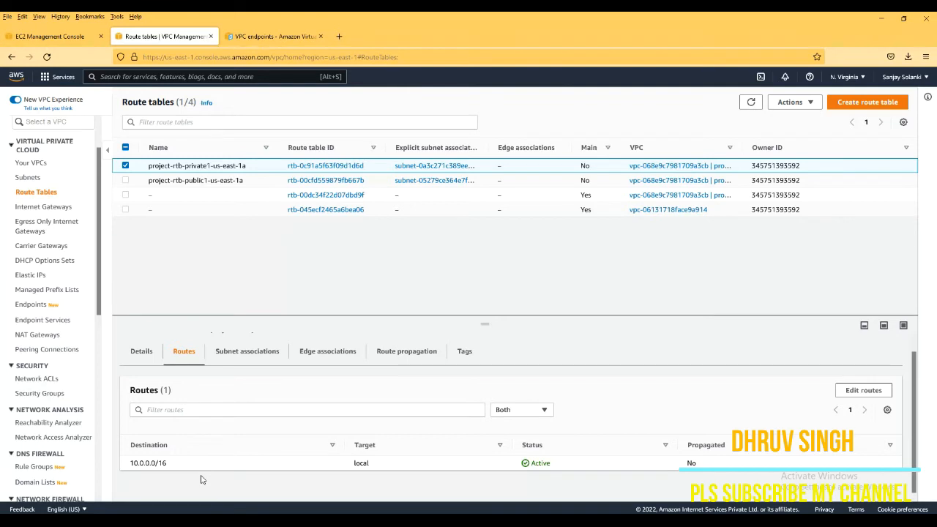
click(238, 358)
scroll(238, 360, down, 3)
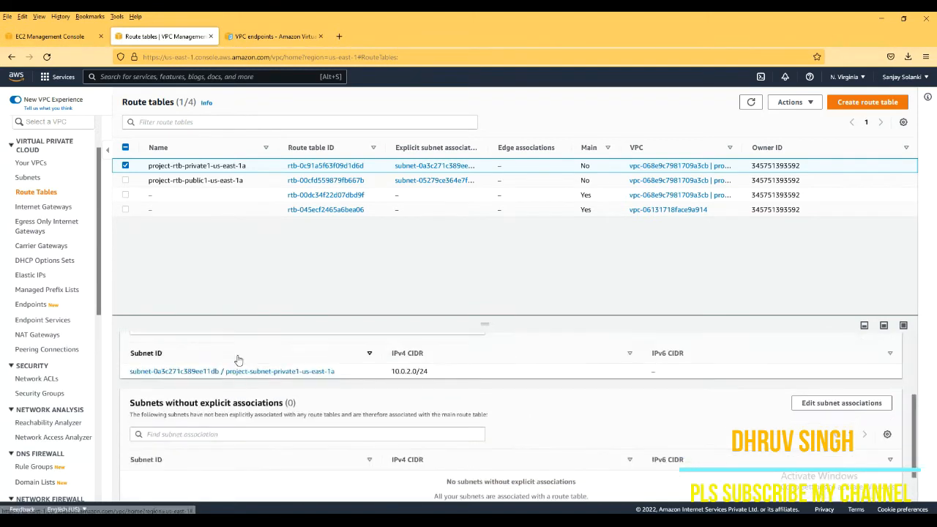
scroll(293, 388, up, 3)
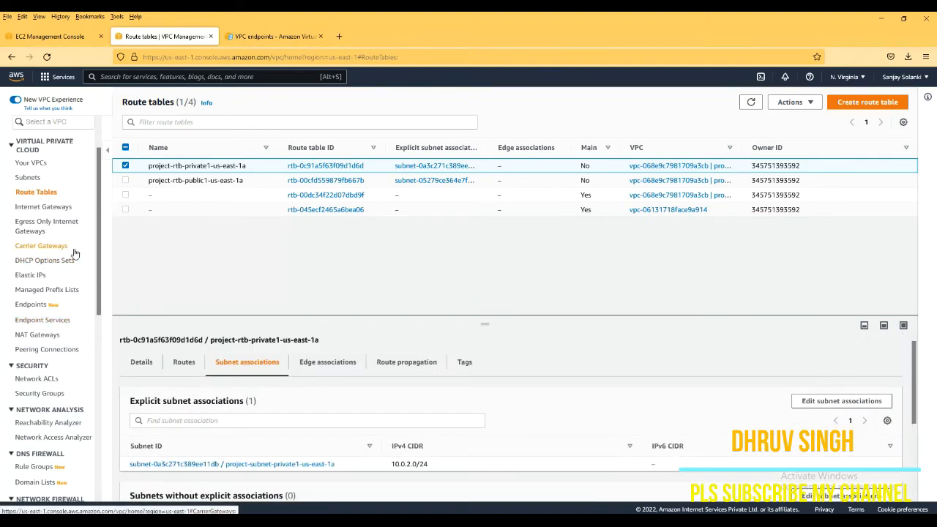
- Check the list of NAT gateways and the state of the existing one
click(49, 336)
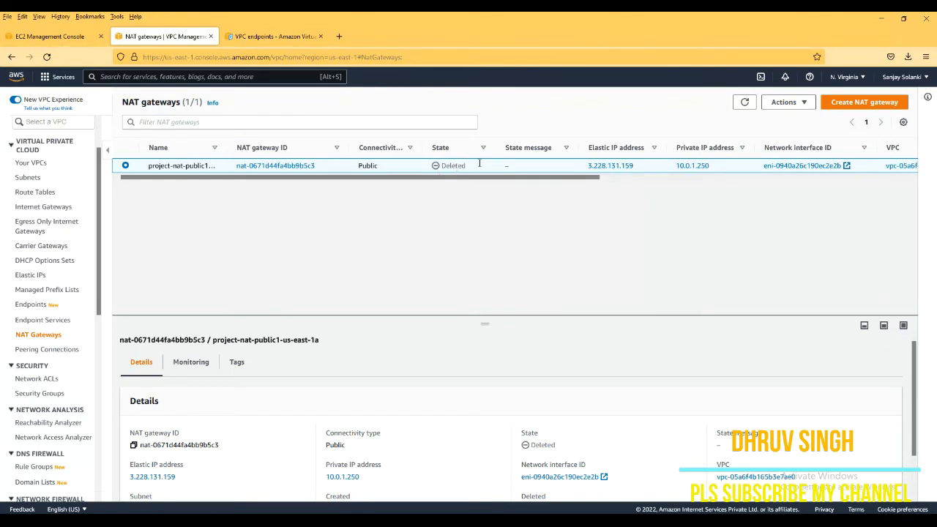
drag(455, 177, 388, 178)
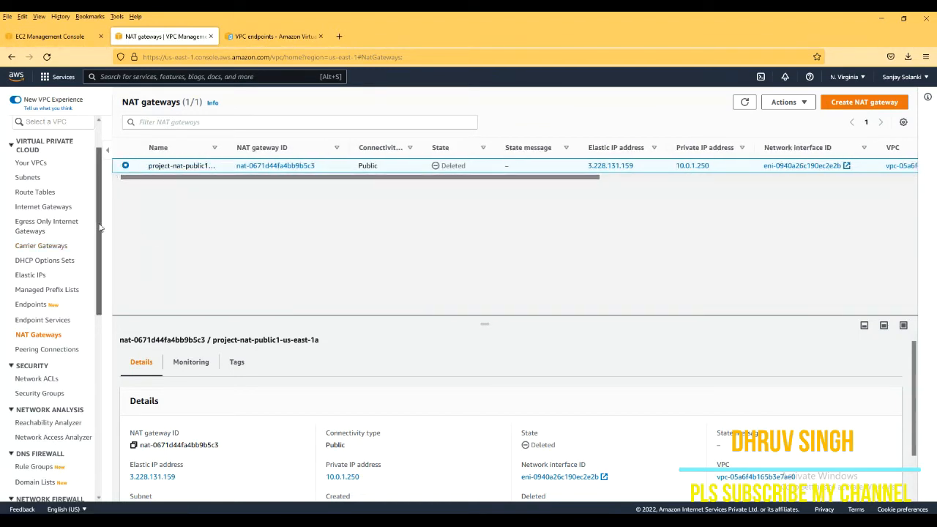
scroll(100, 228, up, 1)
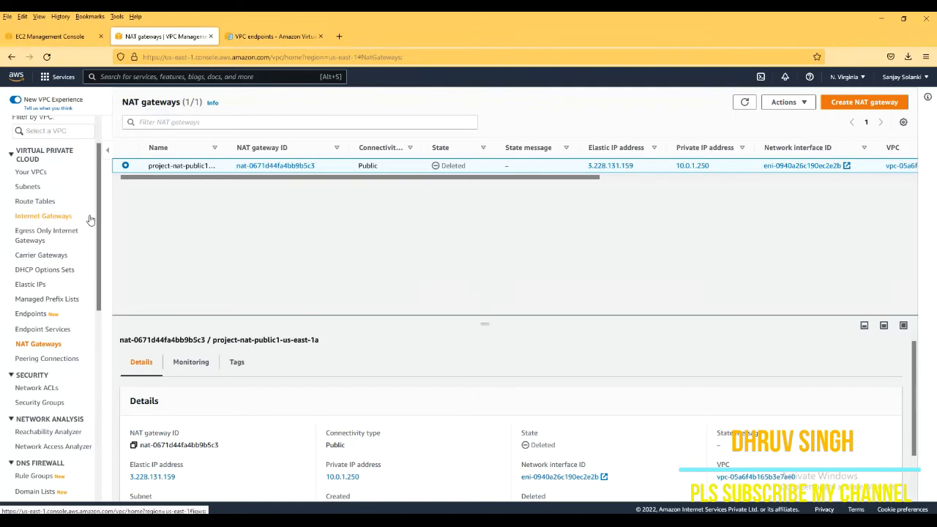
- Refresh the EC2 instances list and start launching an instance from the 64-bit (x86) Amazon Linux 2 AMI with Kernel 5.10
click(59, 43)
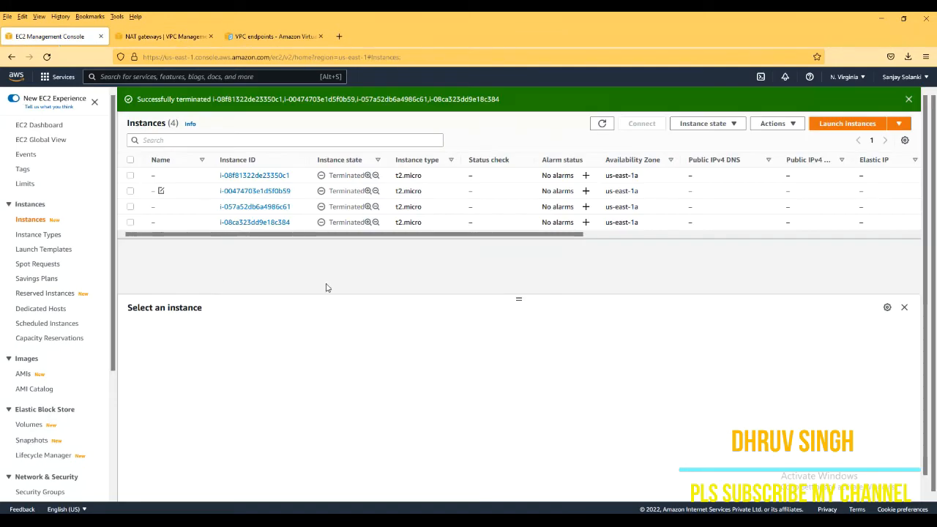
click(605, 125)
click(849, 126)
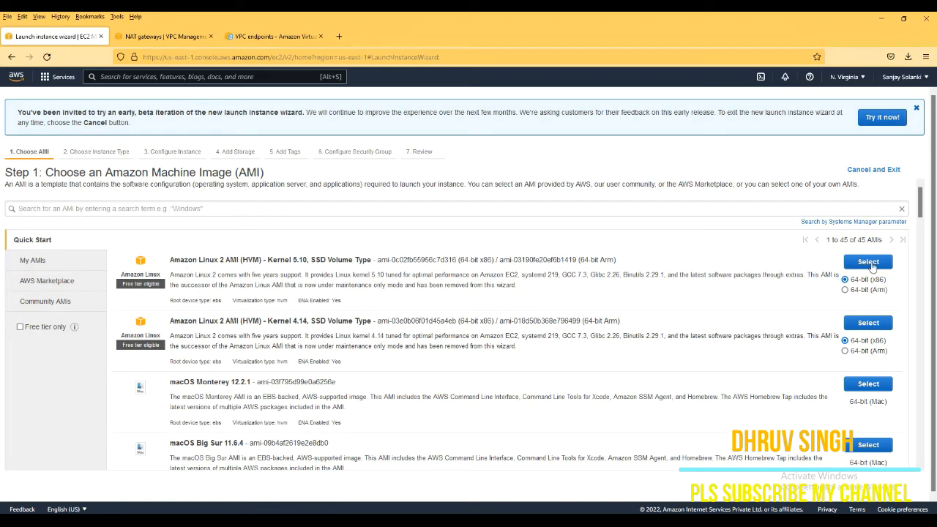
click(870, 263)
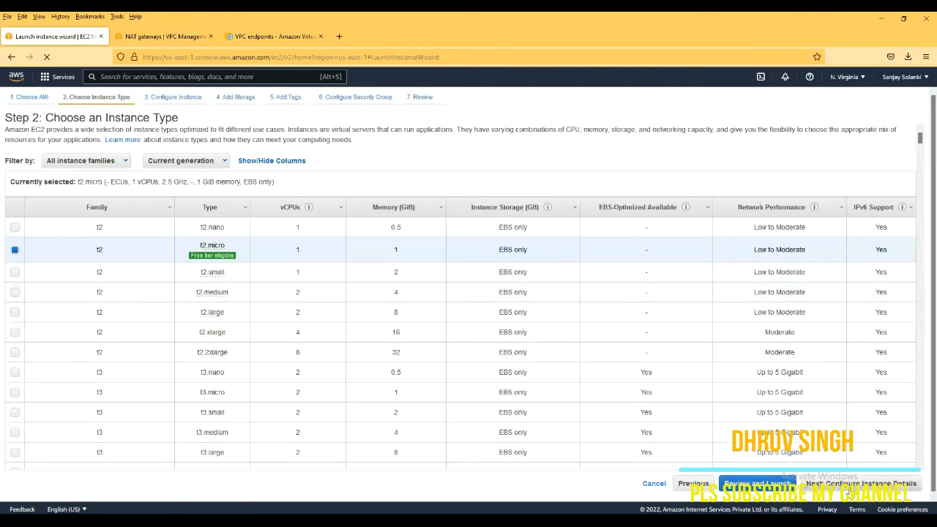
- Place the instance in project-vpc on the project-subnet-public1-us-east-1a subnet, enable auto-assigned public IP, and continue to storage
click(297, 196)
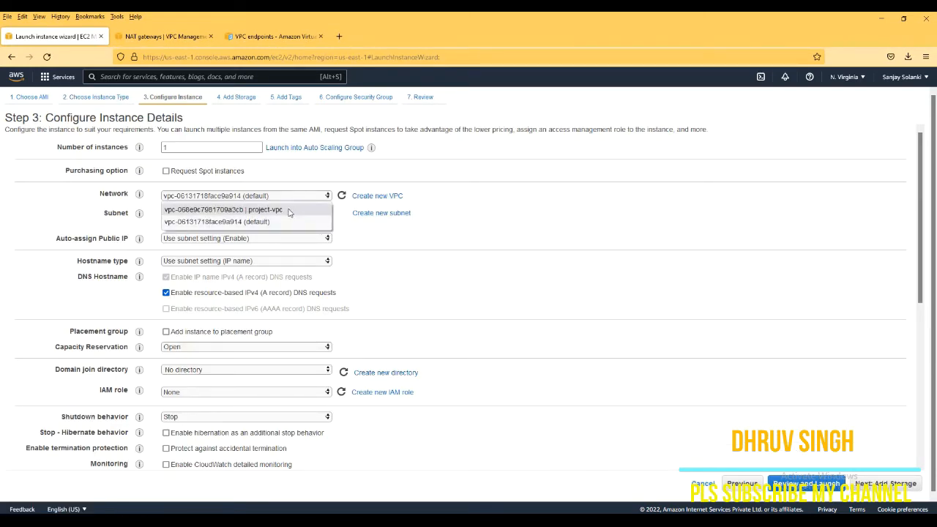
click(289, 210)
click(290, 213)
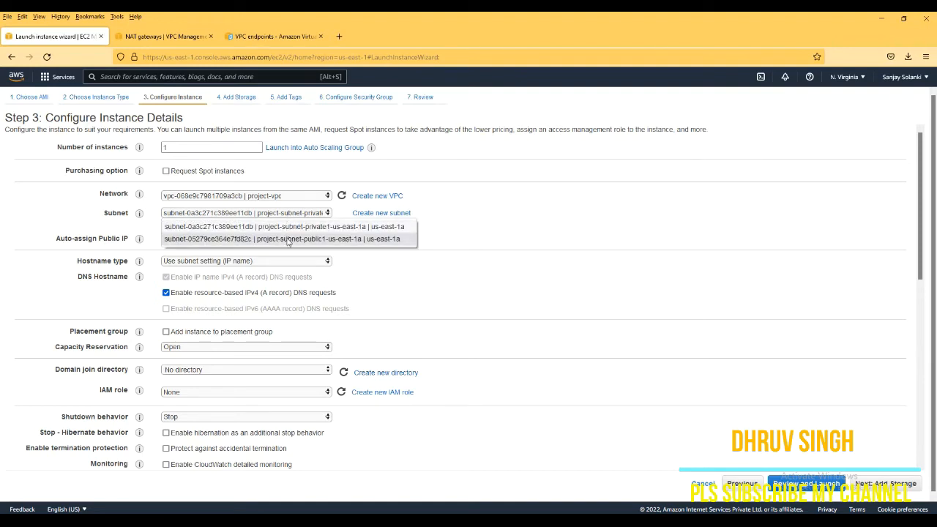
click(320, 245)
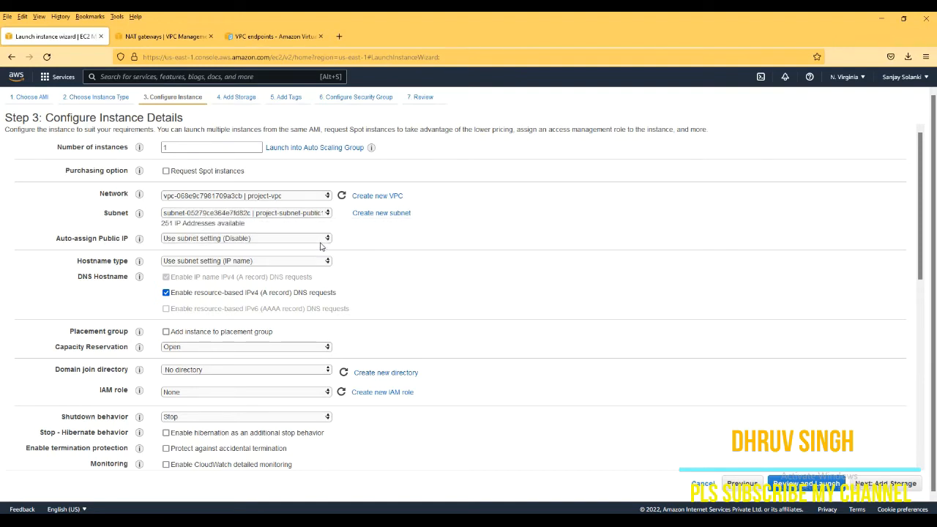
click(286, 238)
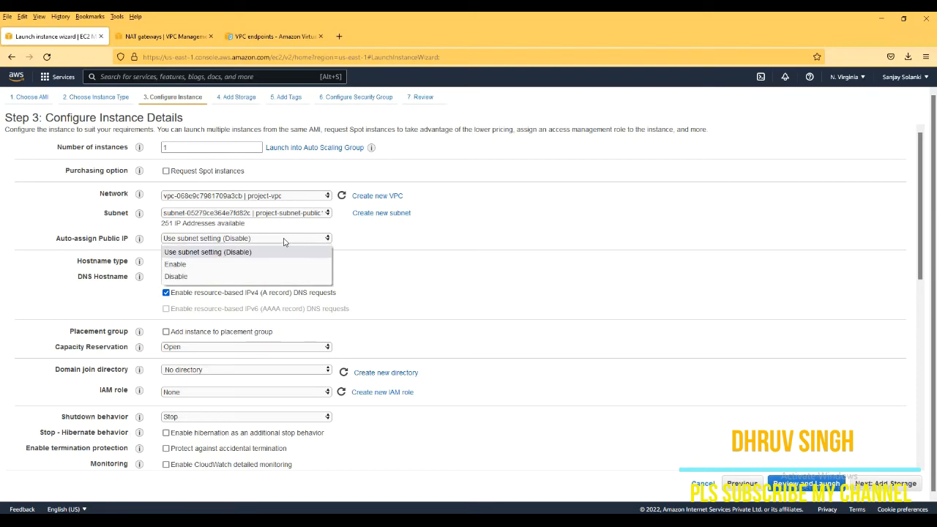
click(239, 265)
scroll(502, 349, down, 3)
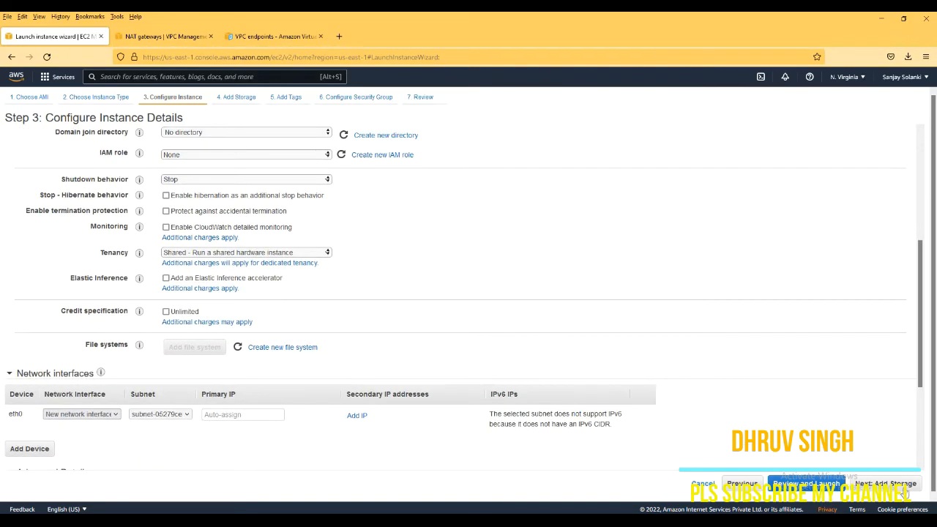
click(885, 484)
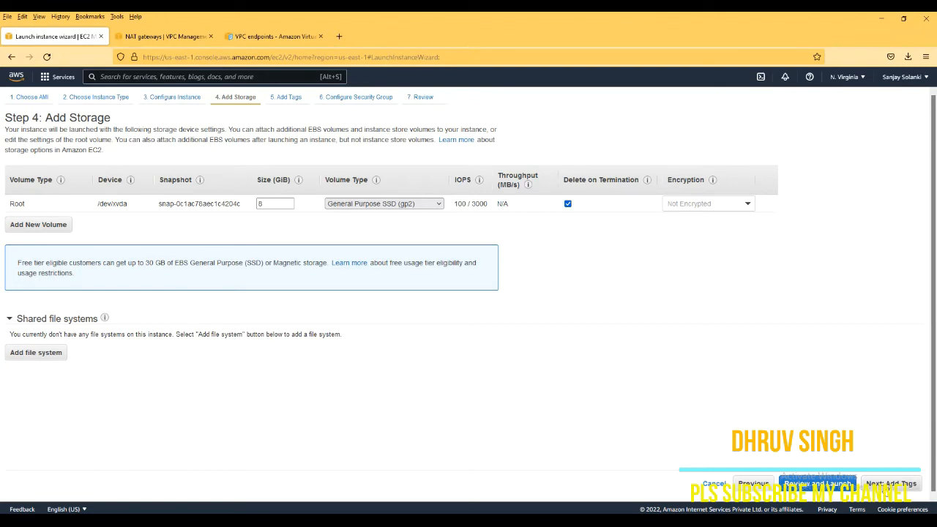
- Keep the default storage and add a tag with the key Name and the value Public-Ec2 to the instance
click(891, 484)
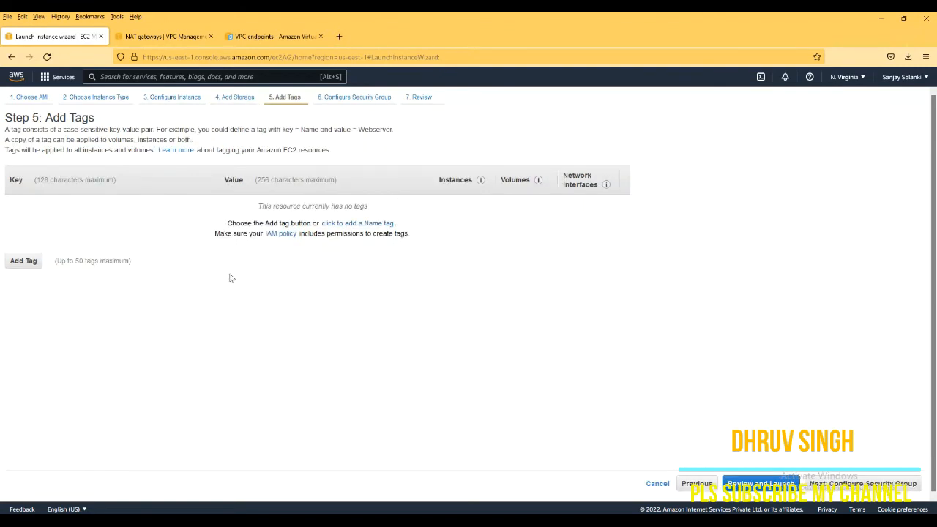
click(35, 262)
text(Nma)
key(BackSpace)
key(BackSpace)
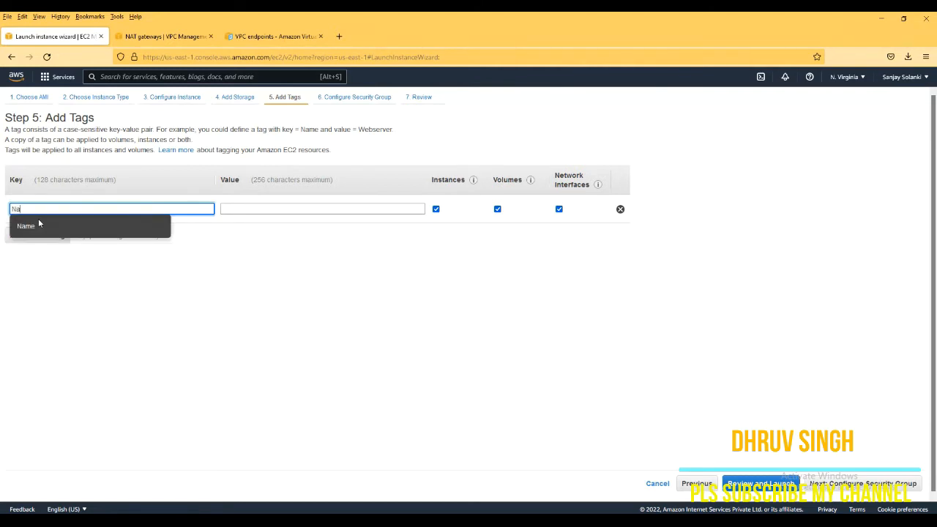
click(38, 225)
text(Pu)
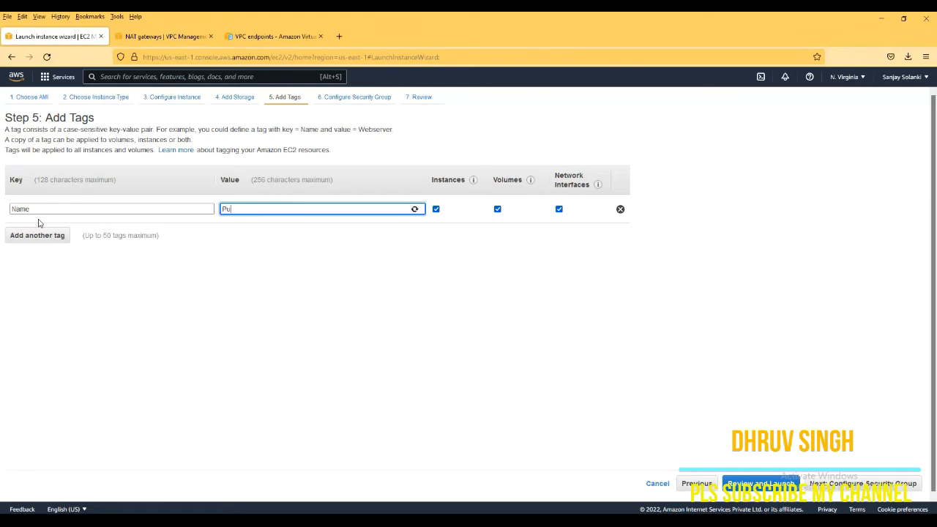
text(b)
text(lic_ec2)
key(BackSpace)
key(BackSpace)
key(BackSpace)
text(-)
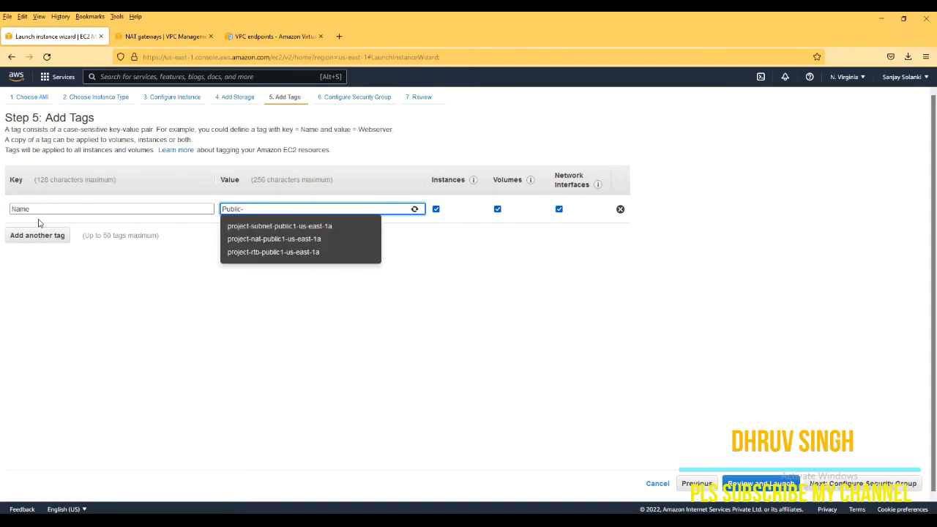
text(Ec2)
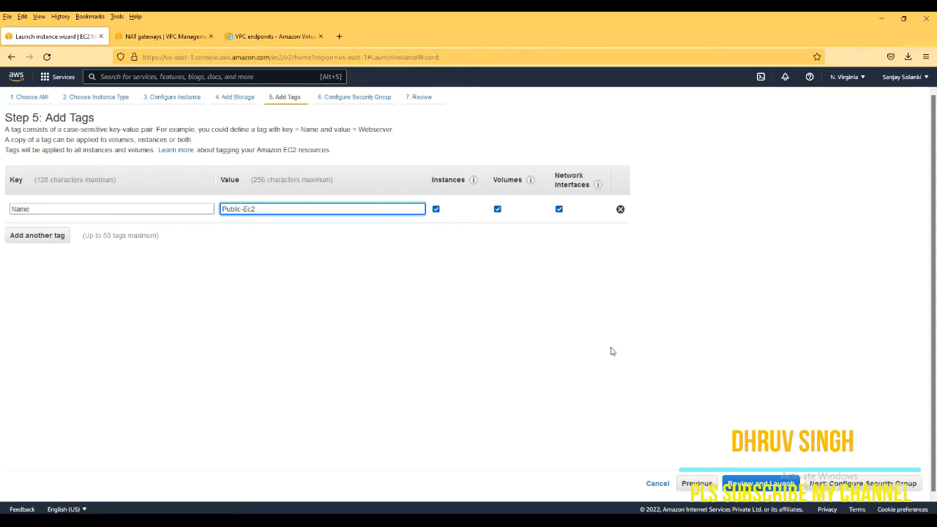
click(828, 483)
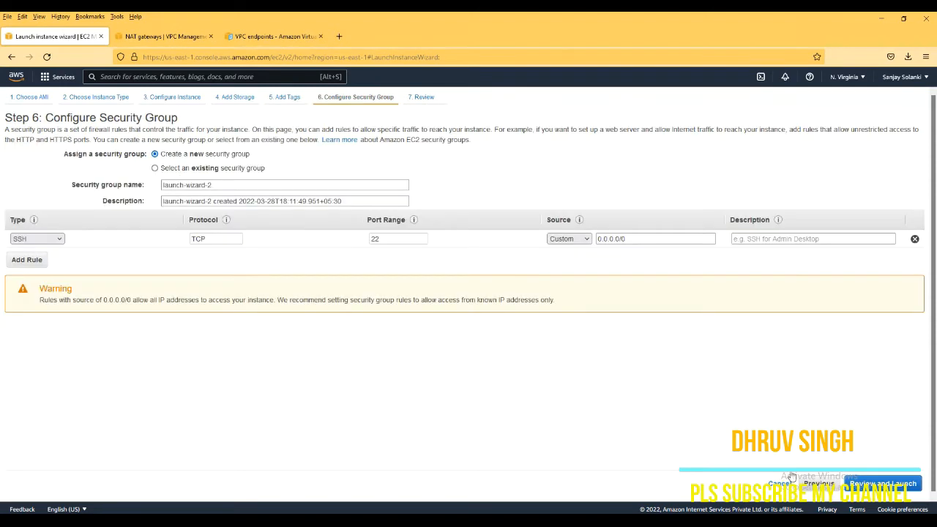
- Assign a new security group named Linux-sg, keeping its default SSH rule, and continue to the launch review
click(156, 168)
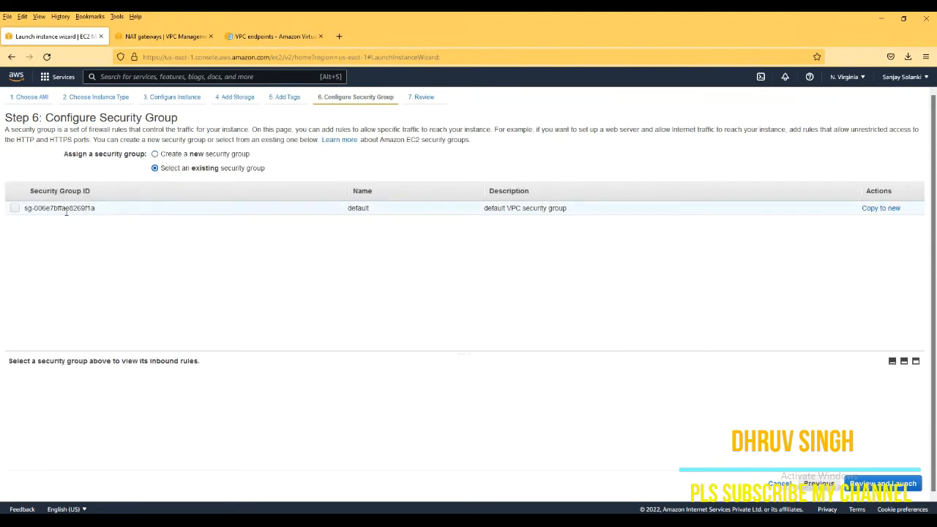
click(154, 153)
click(211, 184)
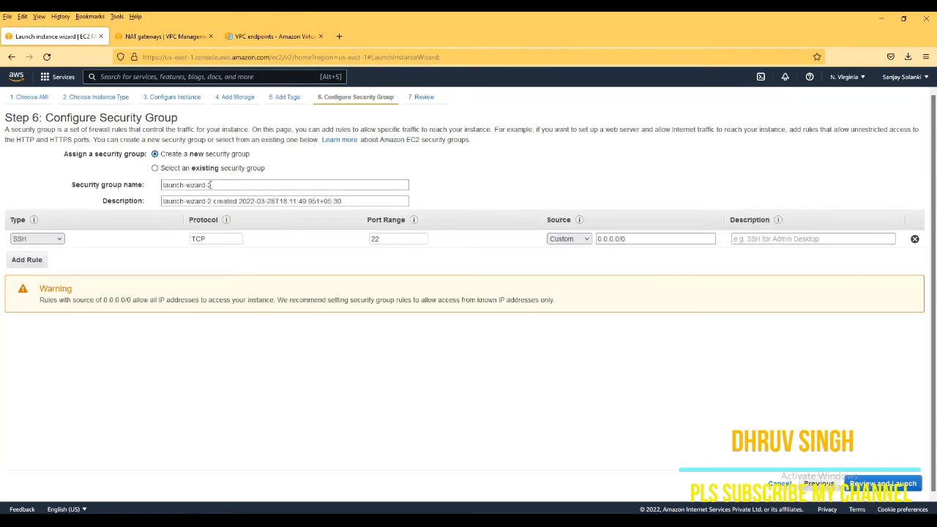
key(ctrl+a)
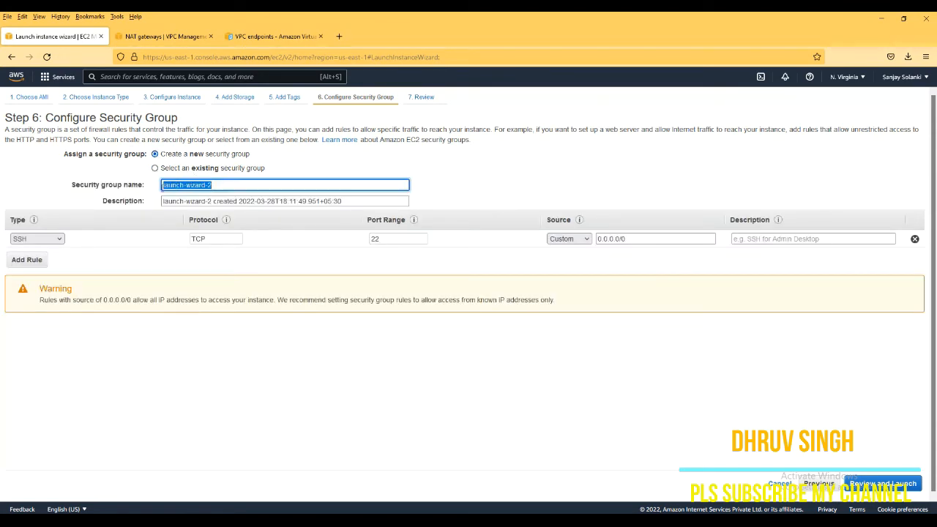
text(l)
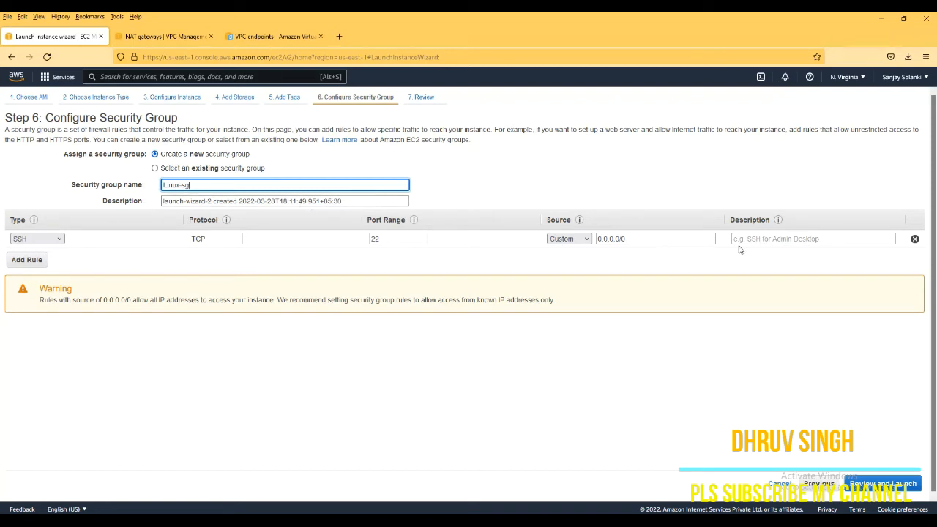
click(883, 483)
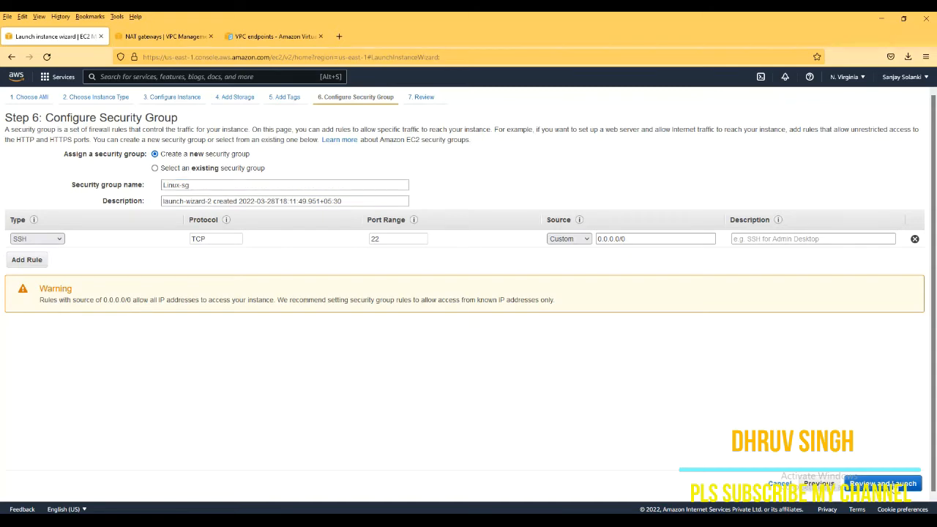
- Launch the instance with the existing linux RSA key pair, acknowledging access to its private key file, and return to the instances list
scroll(446, 418, down, 1)
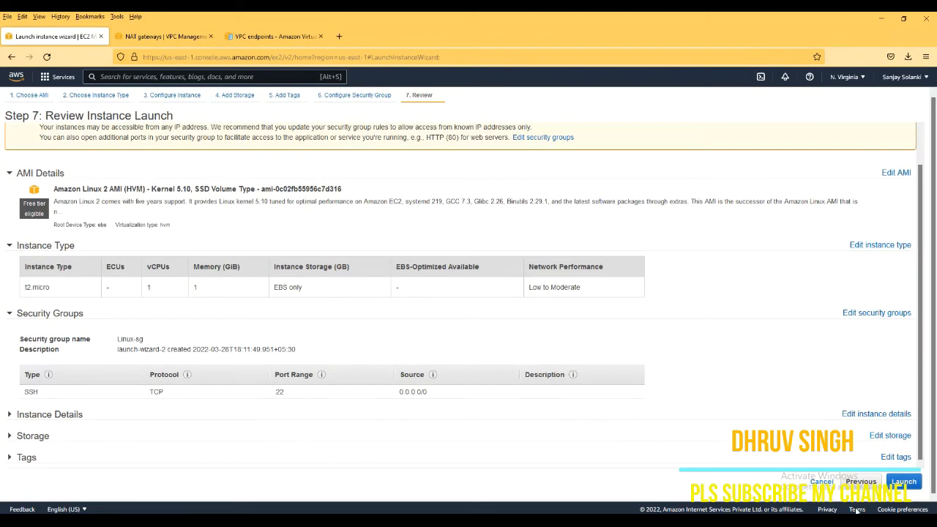
click(904, 481)
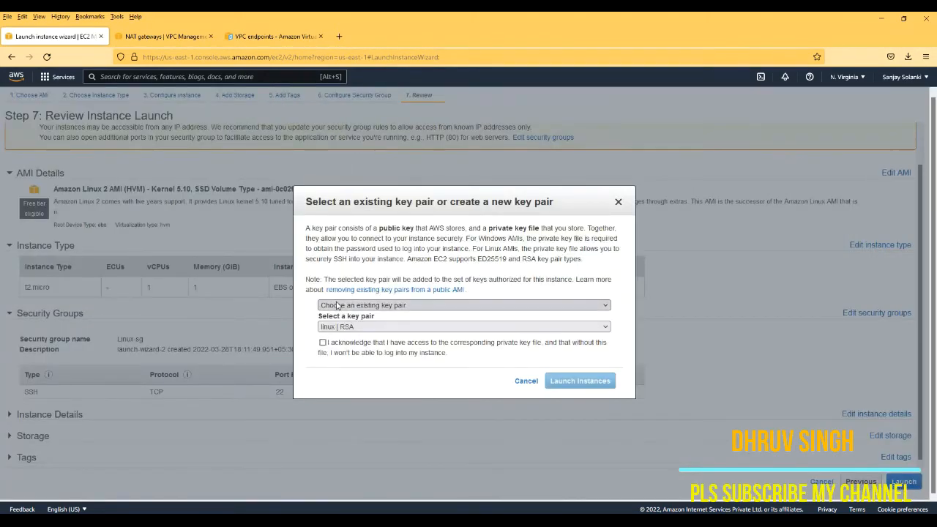
click(323, 343)
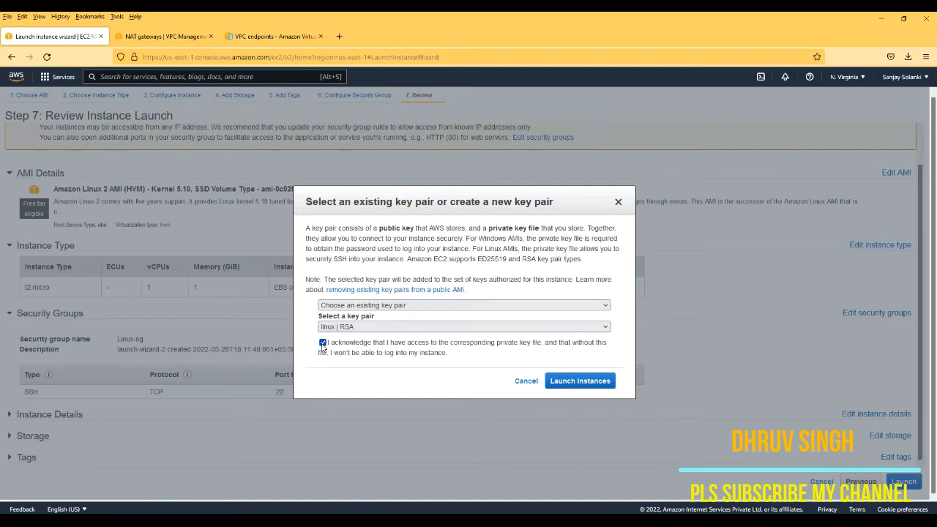
click(577, 384)
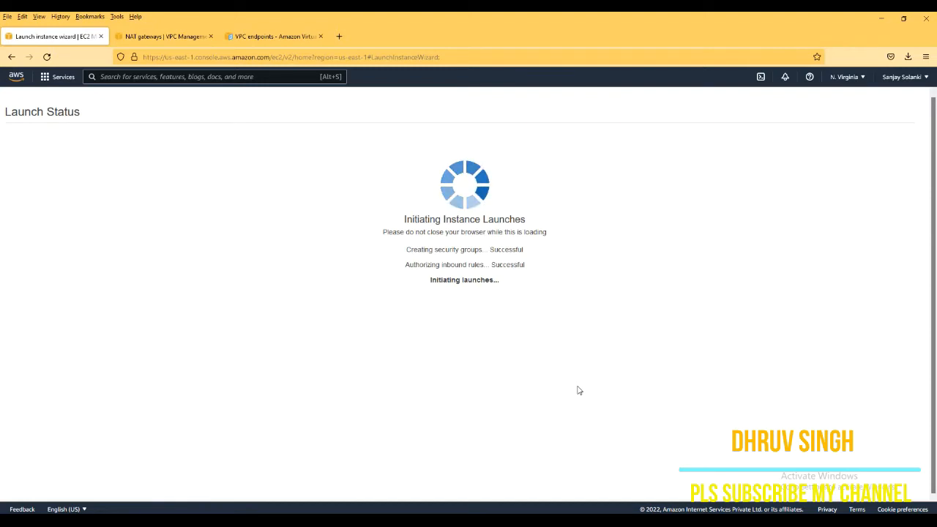
click(881, 414)
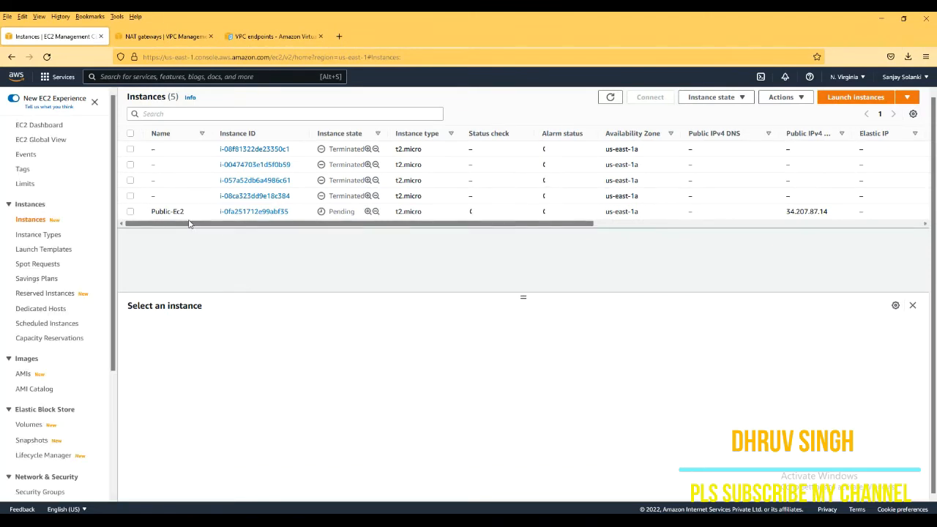
- Start launching another instance from the Amazon Linux 2 AMI (HVM) - Kernel 5.10 x86 image, keeping the t2.micro type, and continue to instance details
click(865, 105)
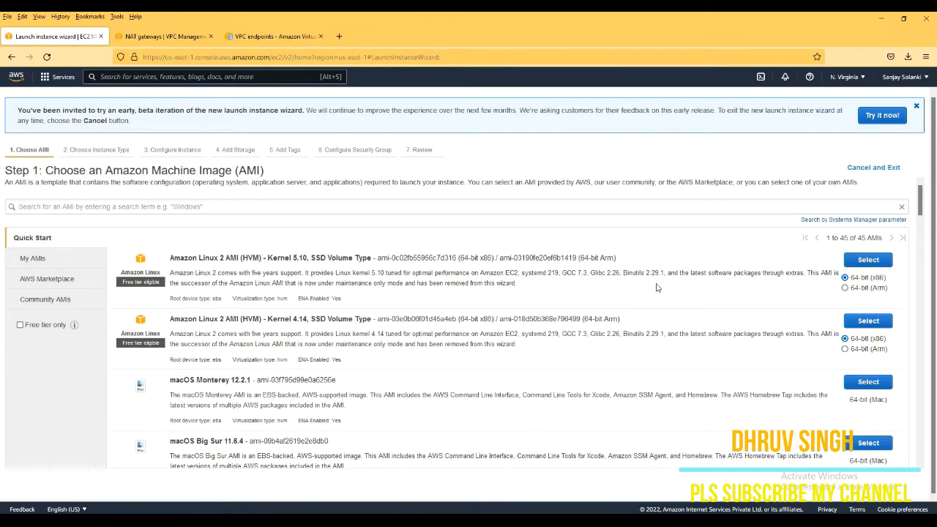
click(881, 260)
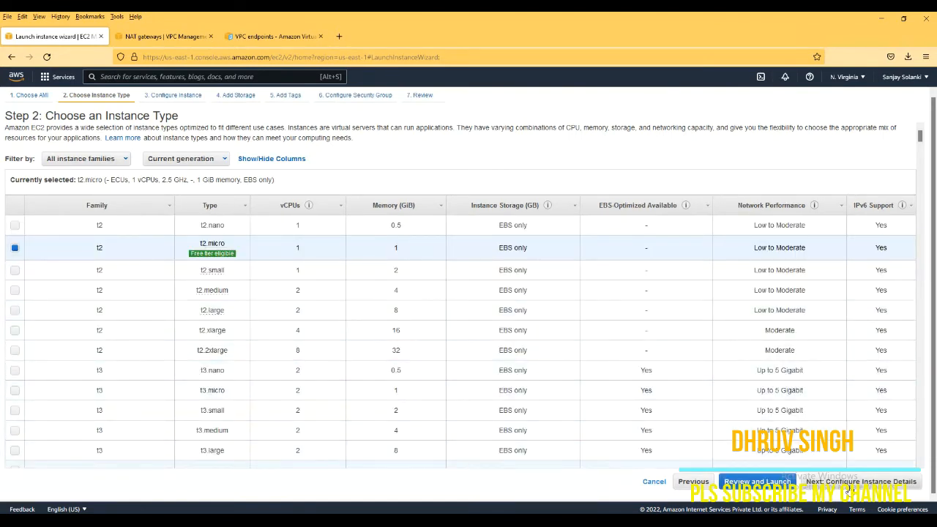
click(848, 486)
- Place the instance in project-vpc on the project-subnet-private1-us-east-1a subnet, disable auto-assigned public IP, and continue to storage
click(287, 195)
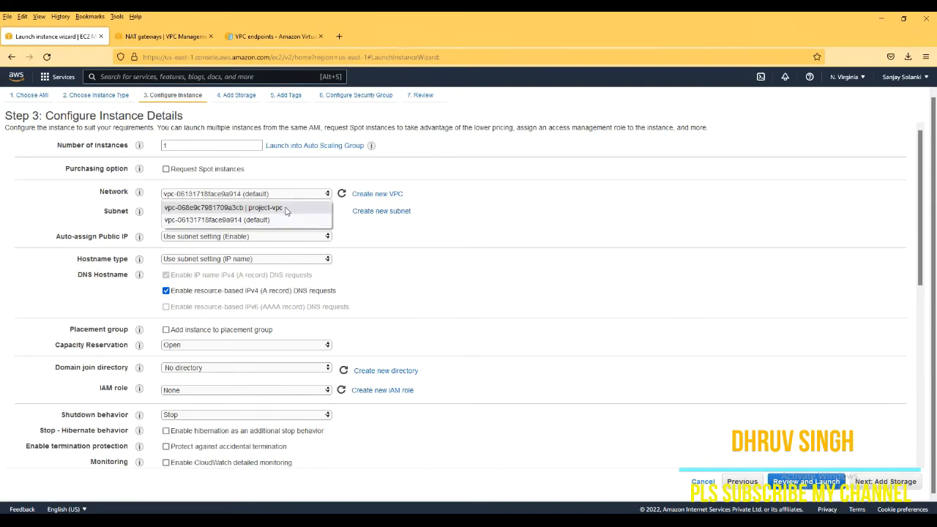
click(285, 208)
click(287, 211)
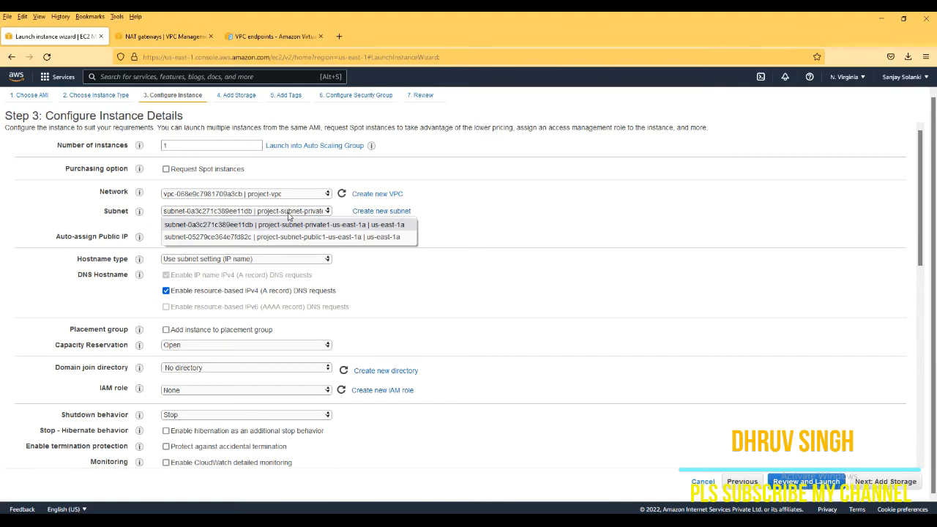
click(333, 226)
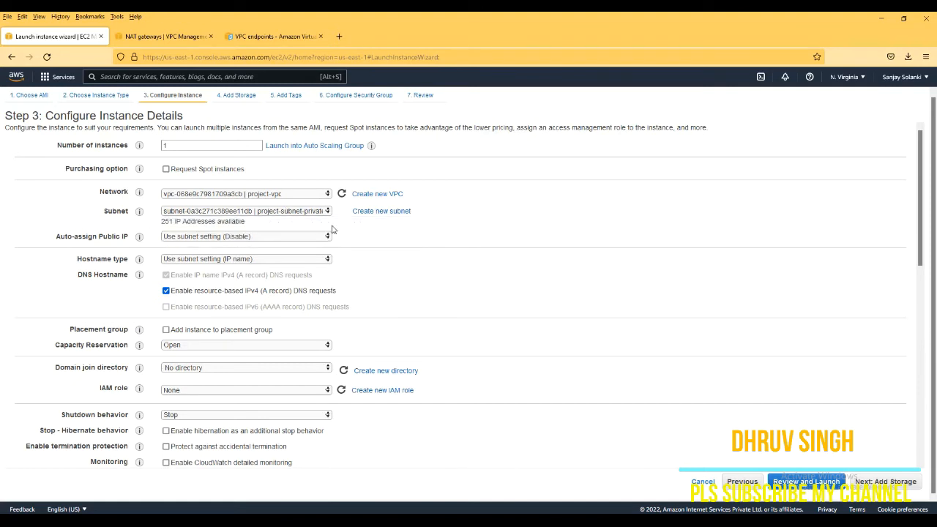
click(280, 237)
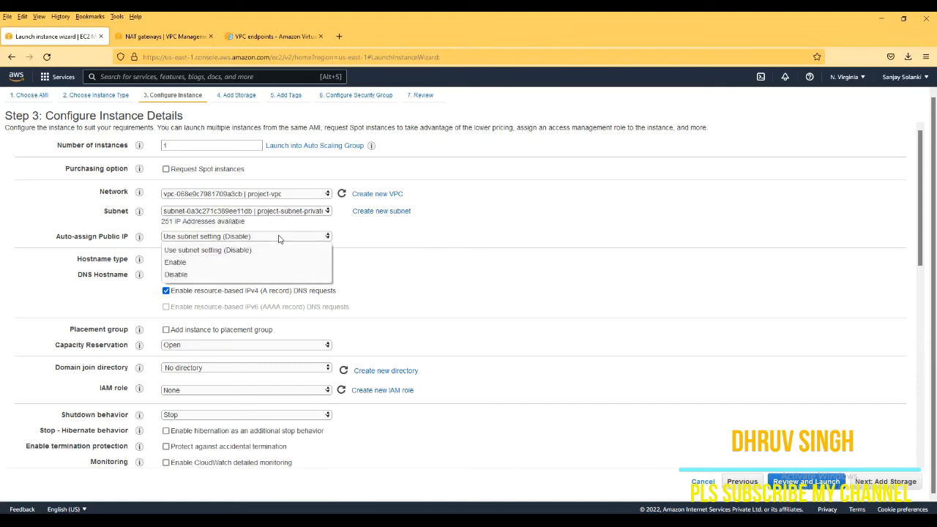
click(256, 275)
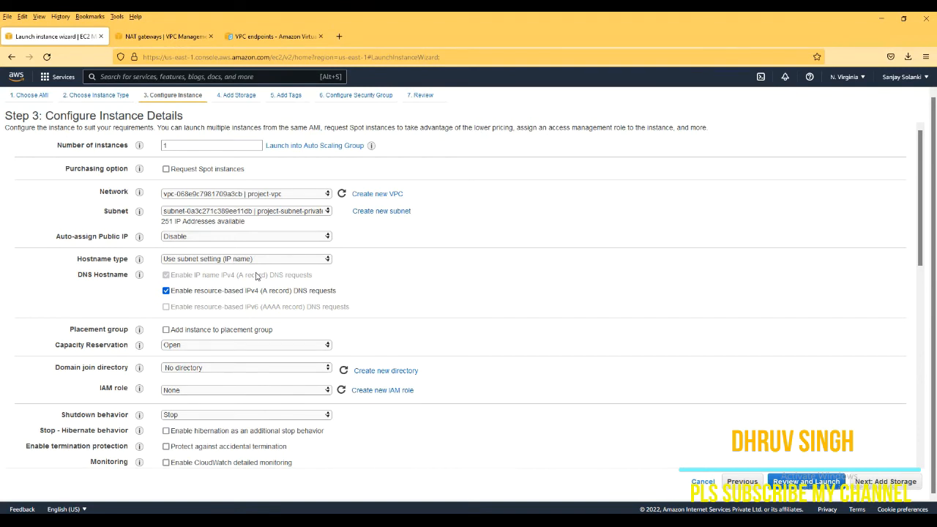
scroll(494, 306, down, 2)
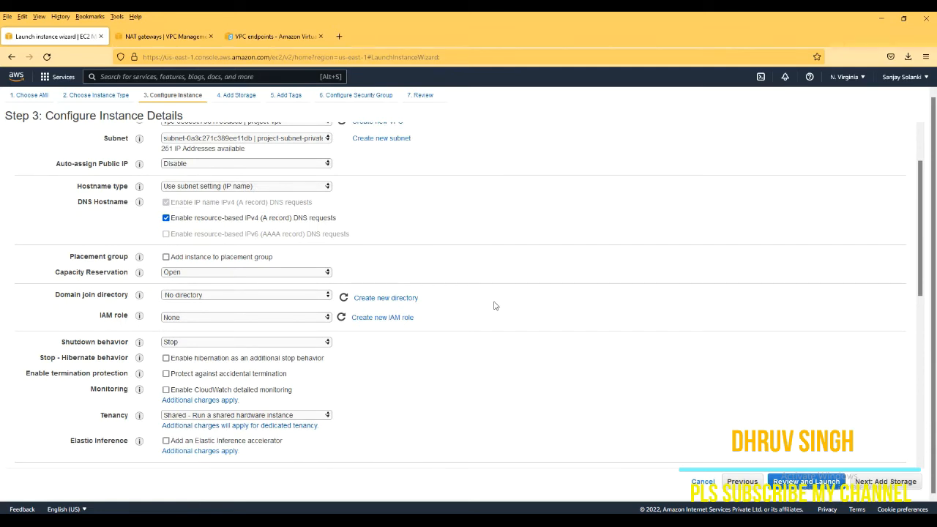
scroll(494, 306, up, 2)
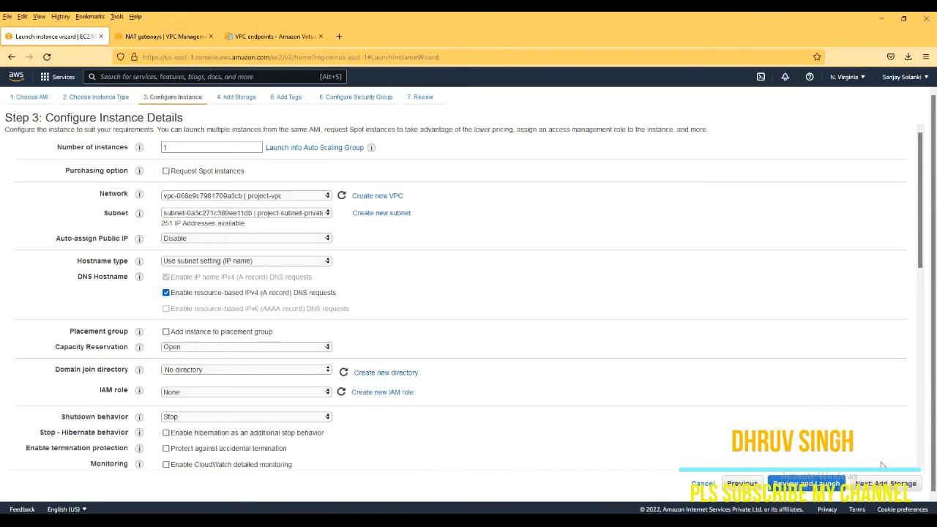
click(886, 483)
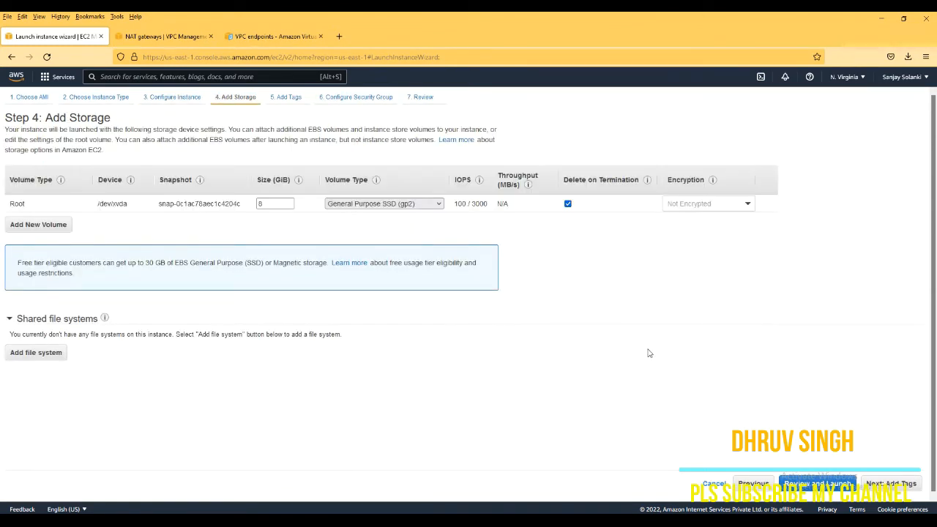
- Keep the default storage, add a tag with the key Name and the value Private-EC2, and continue to the security group settings
click(908, 485)
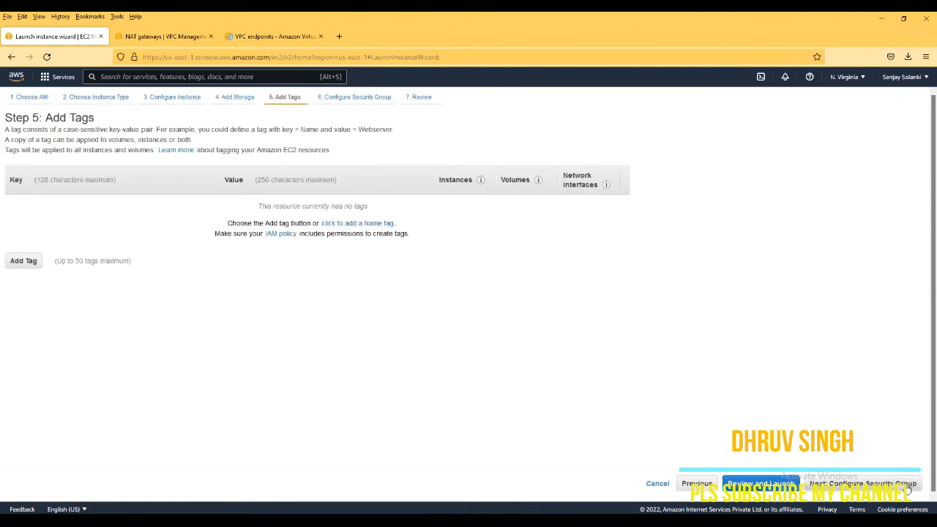
click(34, 263)
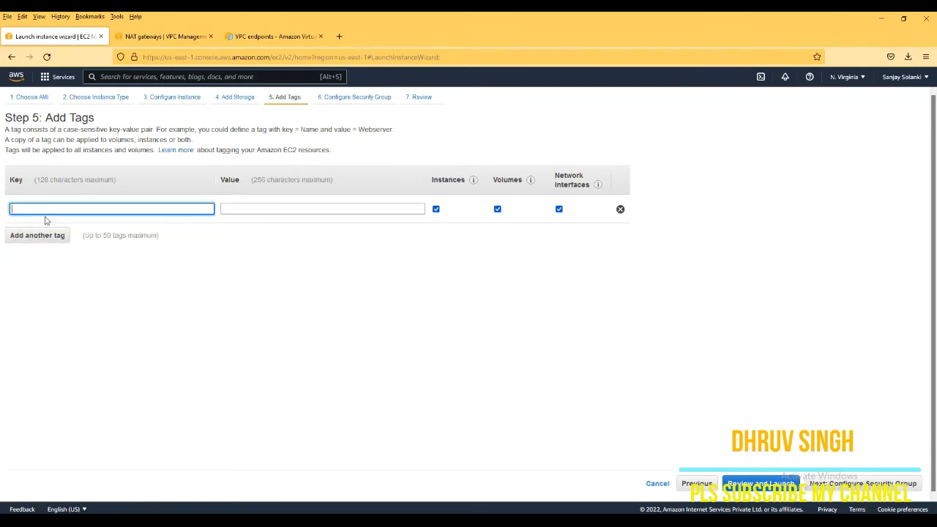
text(Name)
key(Tab)
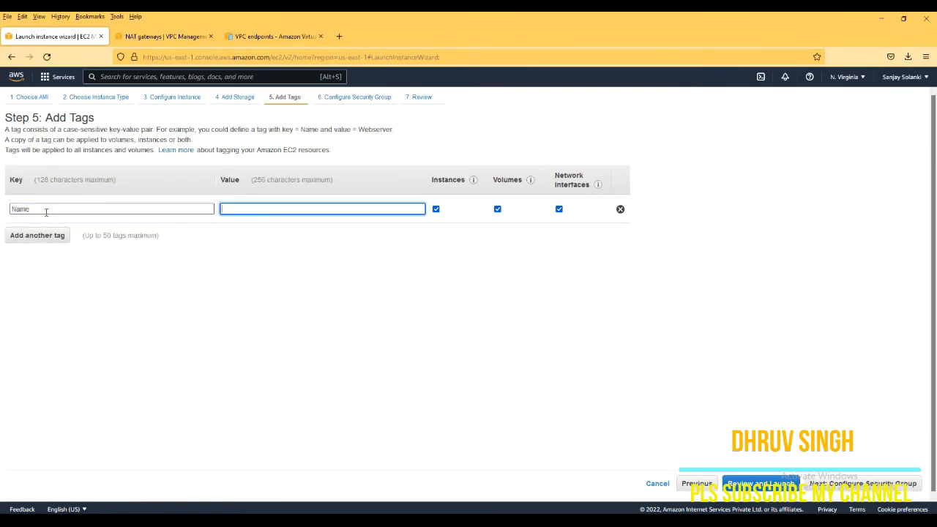
text(Private-EC2)
click(847, 489)
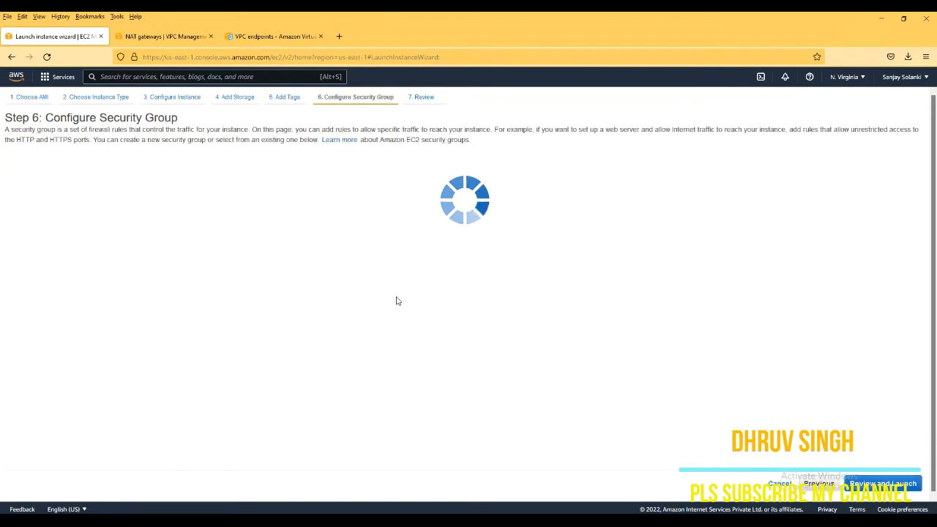
- Assign the existing Linux-sg security group to the instance and continue to the launch review
click(154, 167)
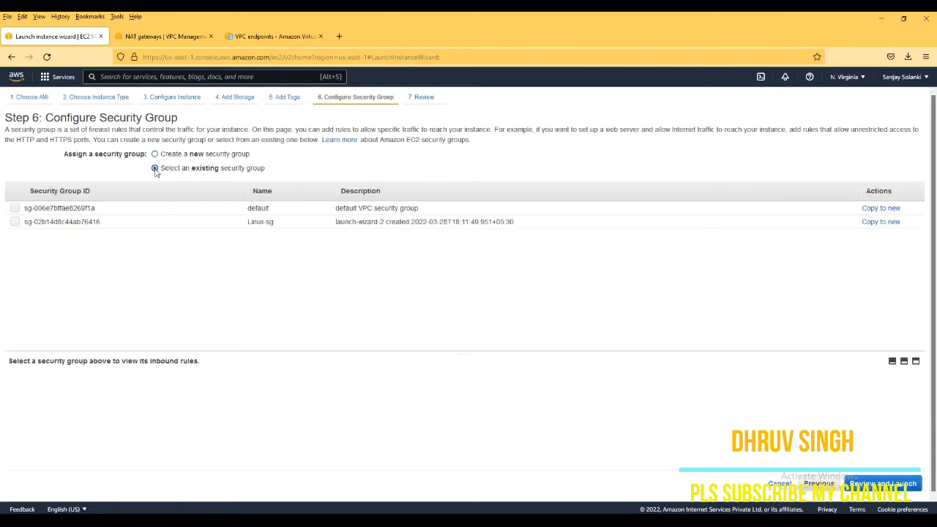
click(14, 222)
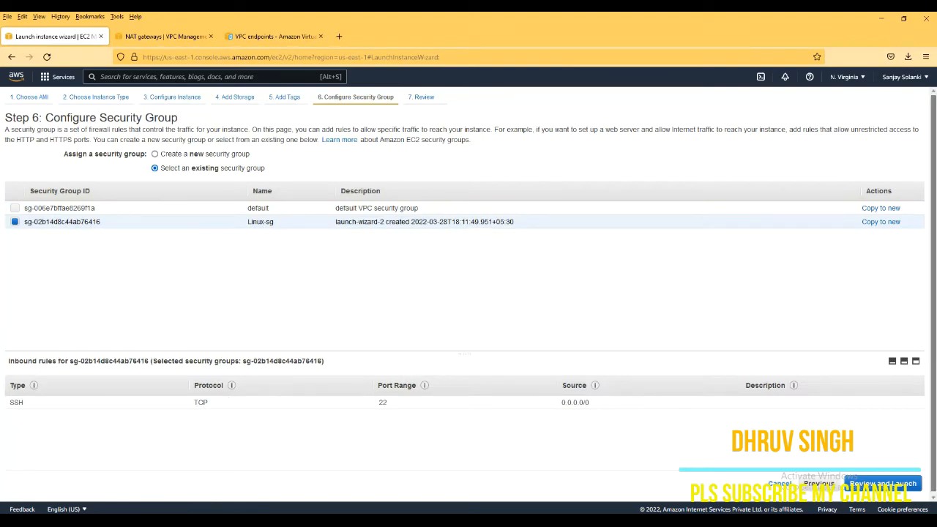
click(893, 484)
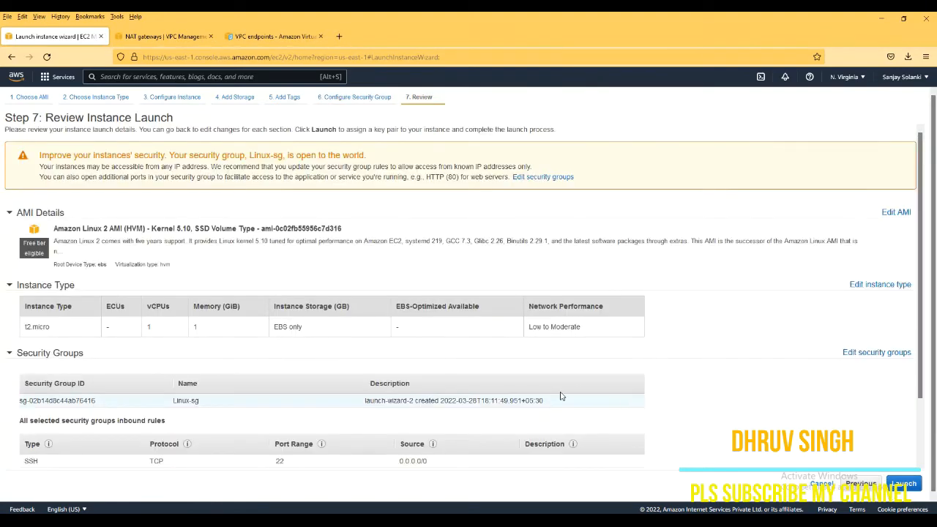
- Launch the instance with the existing linux RSA key pair, acknowledging access to its private key file, and open the instances list
scroll(732, 384, down, 2)
click(902, 481)
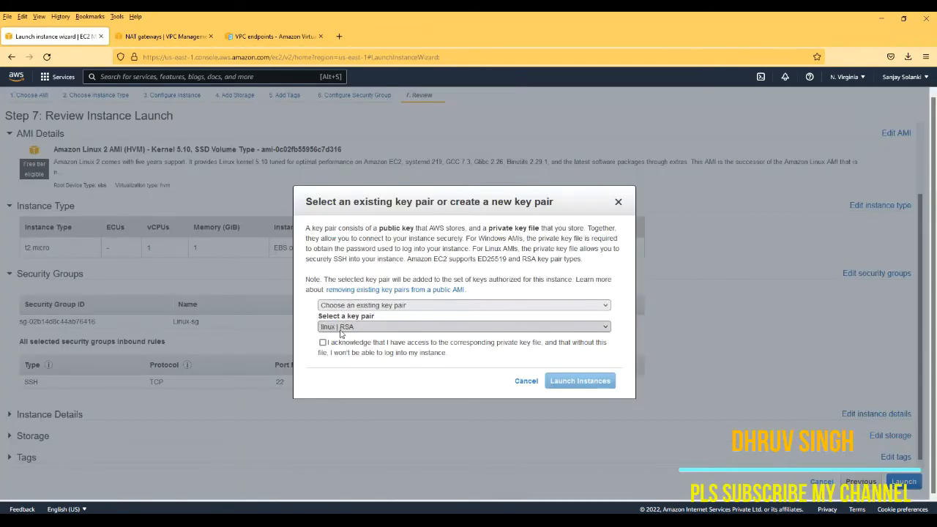
click(323, 342)
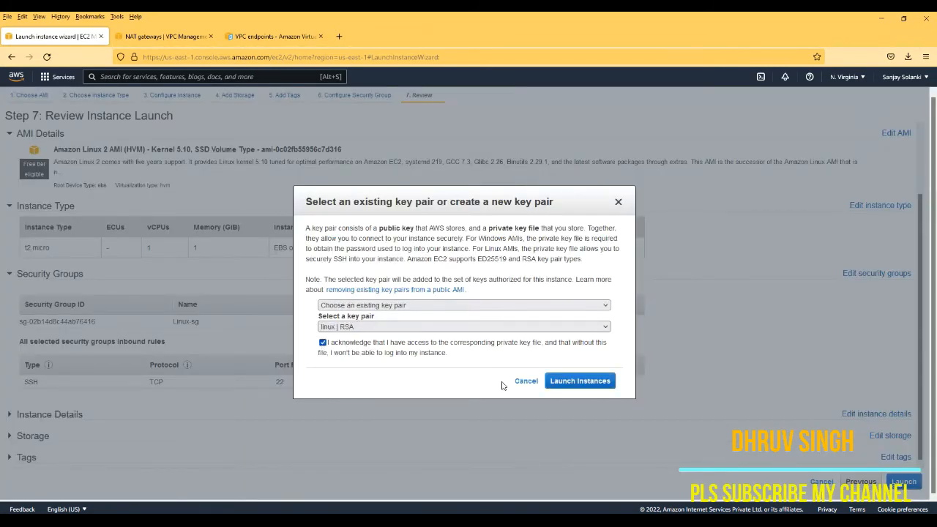
click(581, 385)
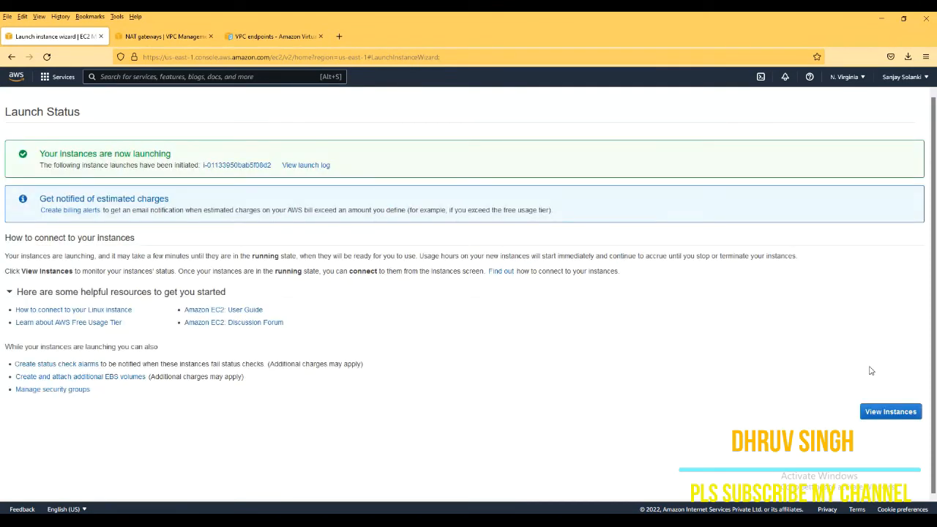
click(885, 417)
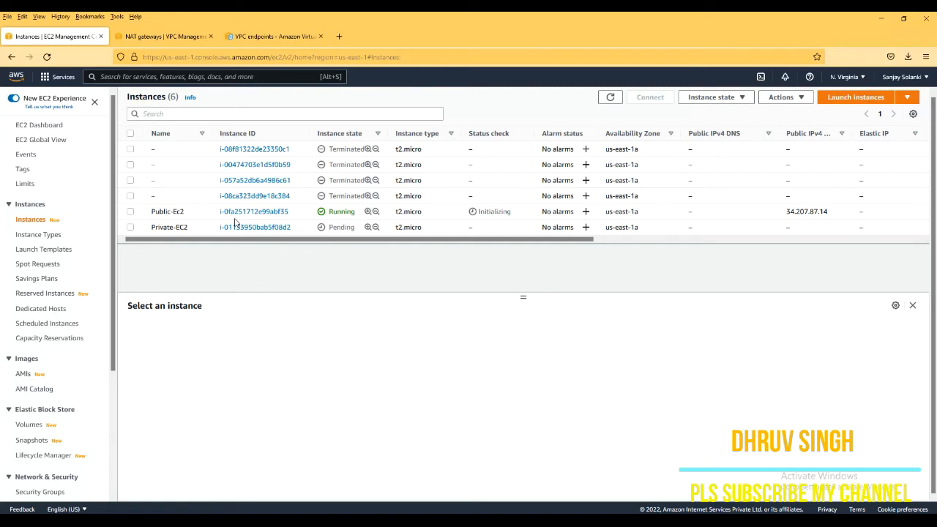
- Examine the private IPv4 addresses of the Public-Ec2 and Private-EC2 instances in their details
click(129, 212)
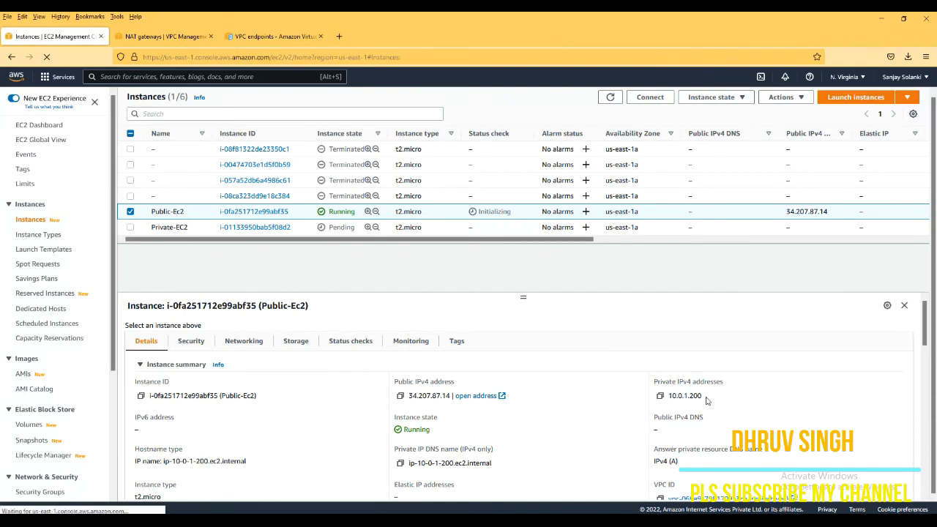
drag(704, 396, 667, 396)
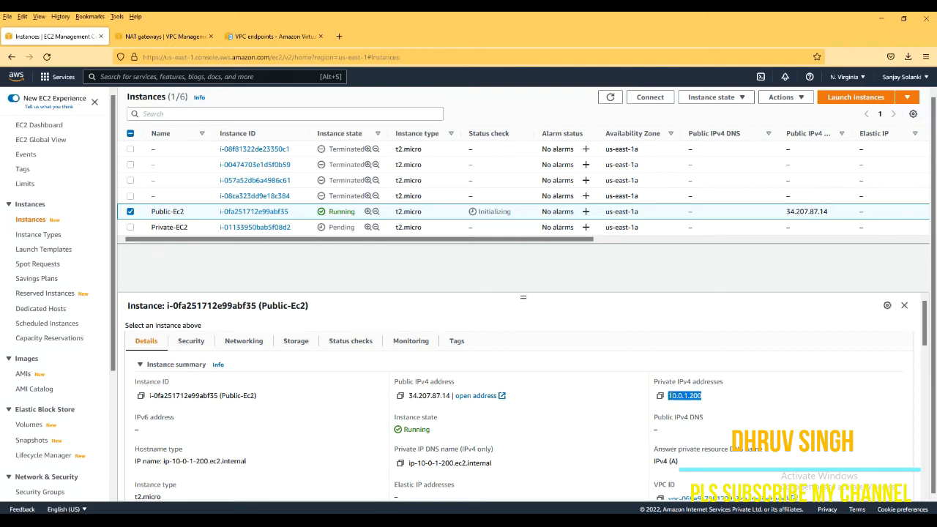
click(131, 211)
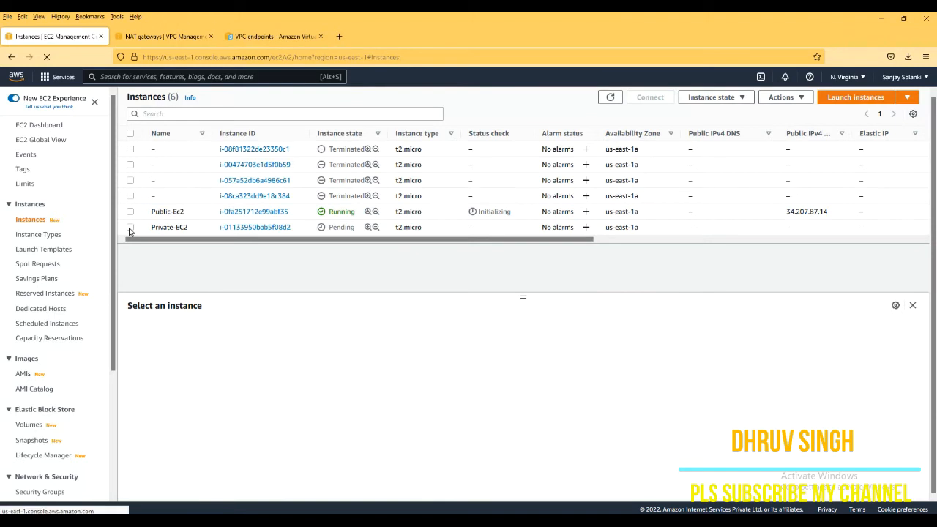
click(130, 227)
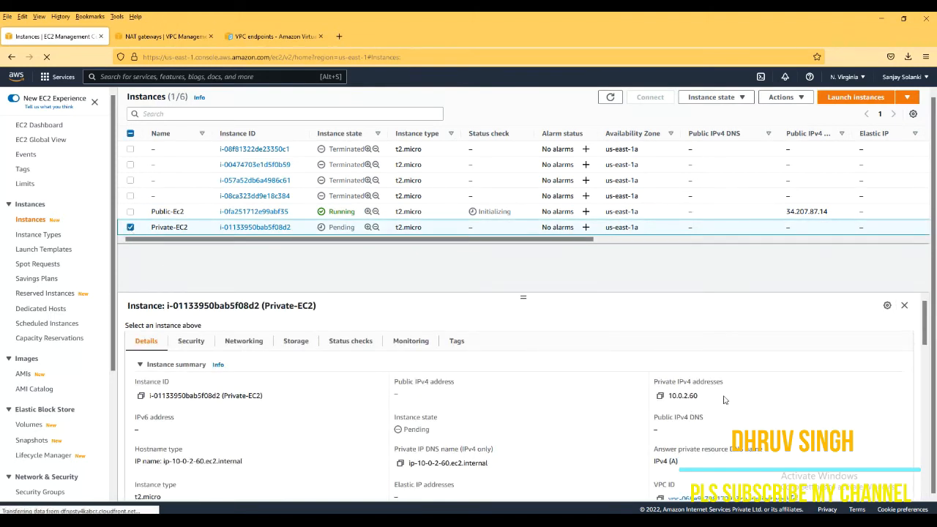
drag(701, 398, 666, 396)
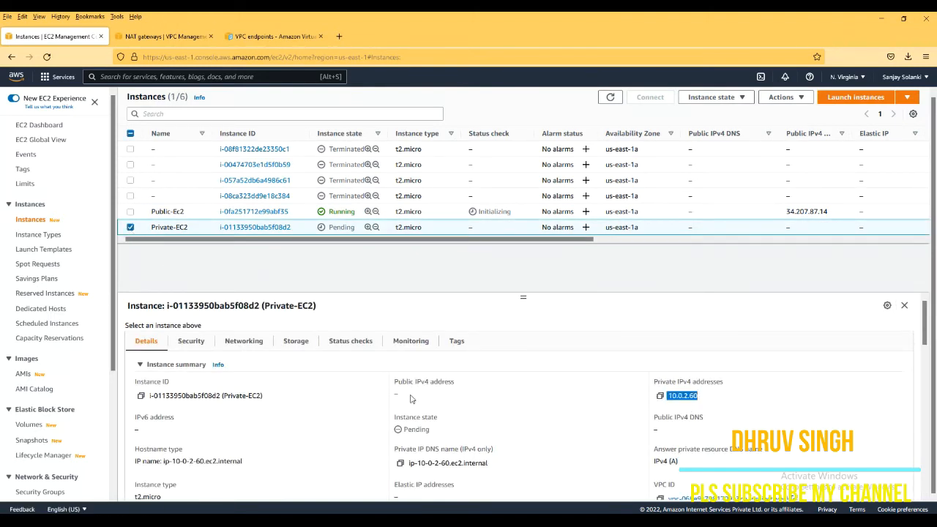
click(131, 229)
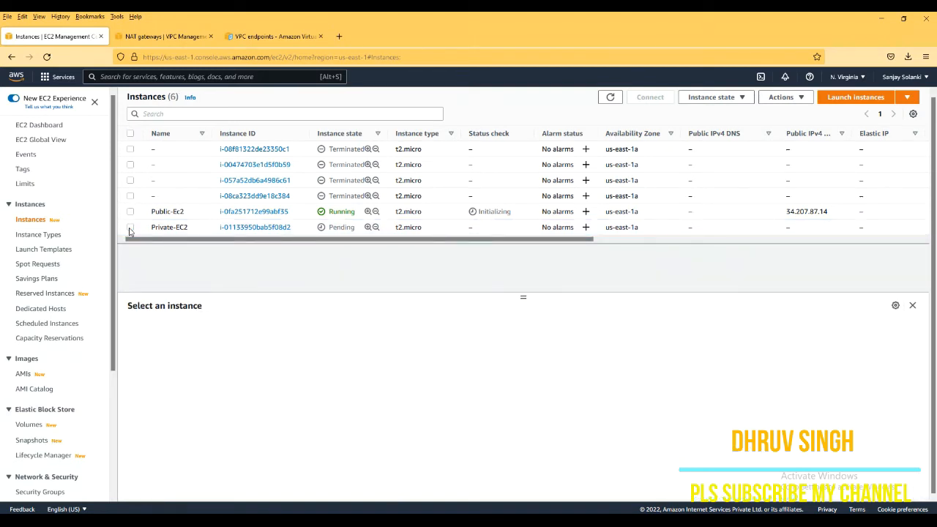
- Copy the public IPv4 address of Public-Ec2, switch to PuTTY, and enter the address as the session's host name
click(130, 213)
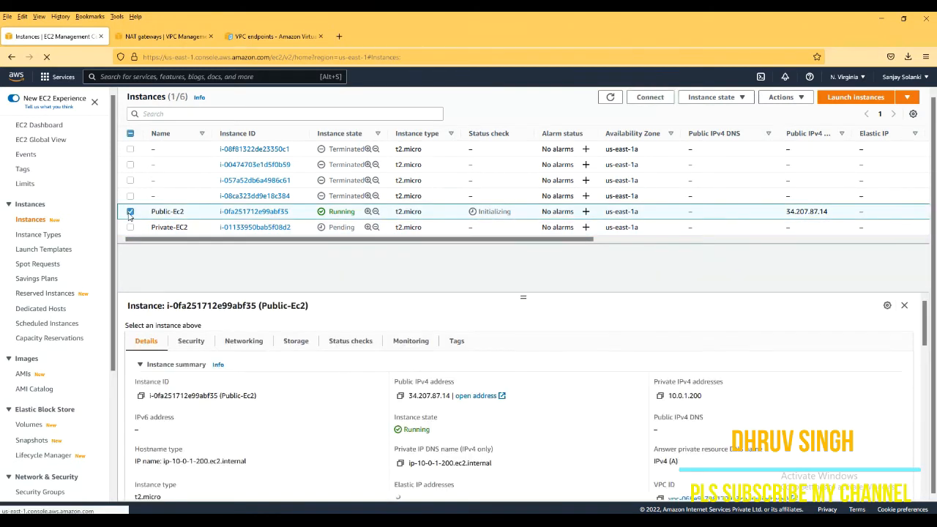
click(400, 396)
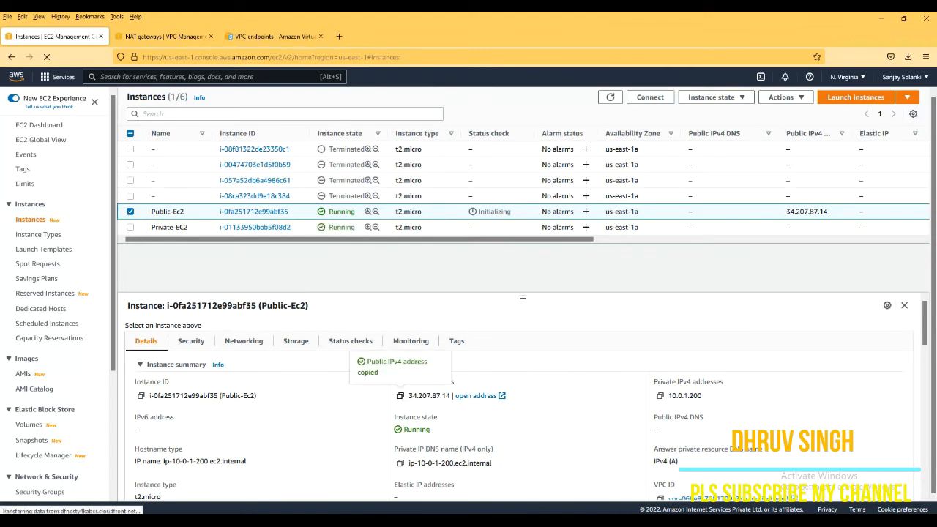
click(486, 521)
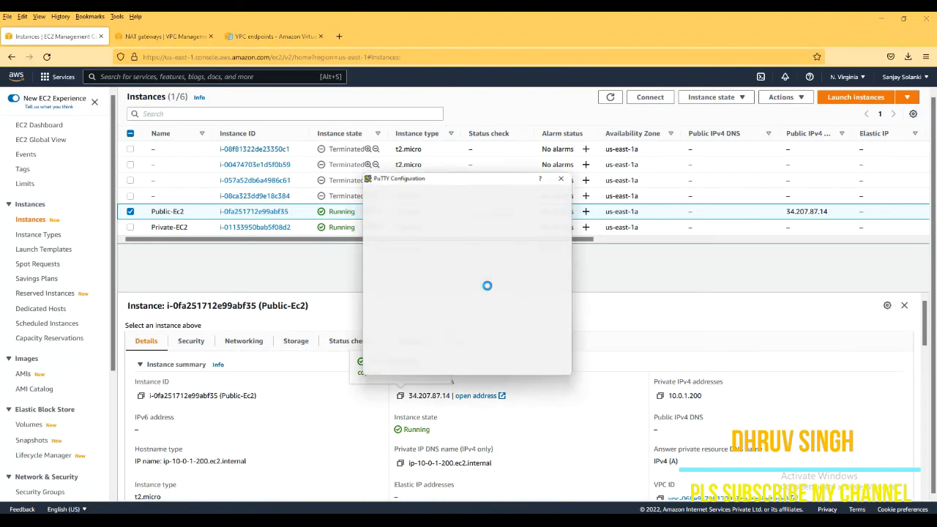
key(ctrl+v)
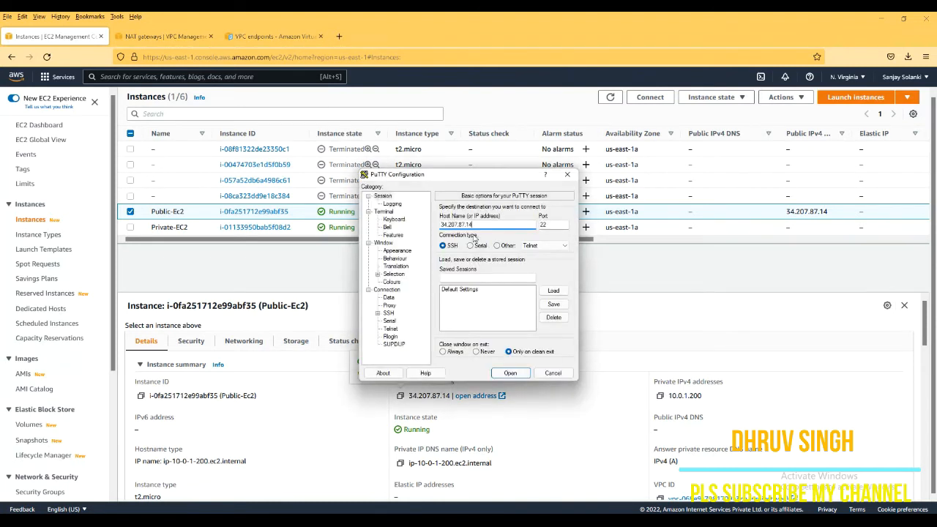
- Choose linux.ppk from the Pictures folder as the private key file for the session's SSH authentication
click(378, 313)
click(387, 321)
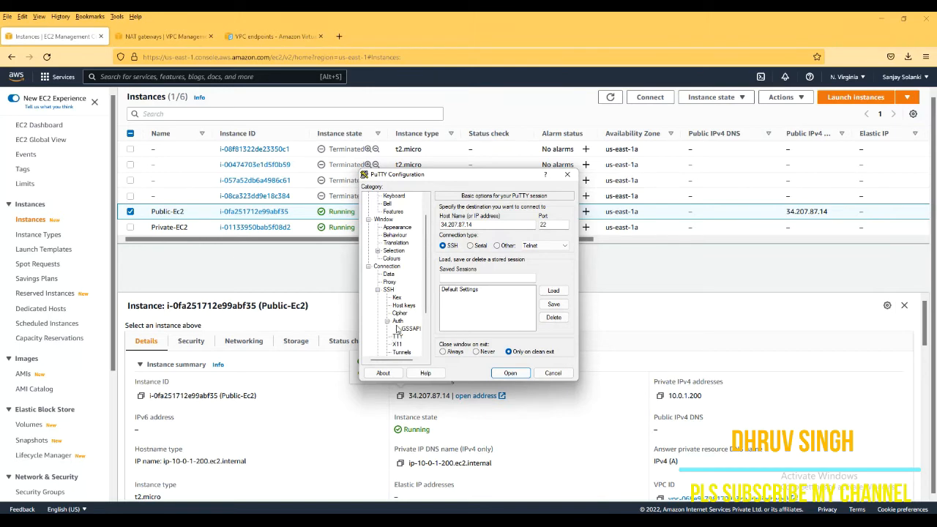
click(398, 322)
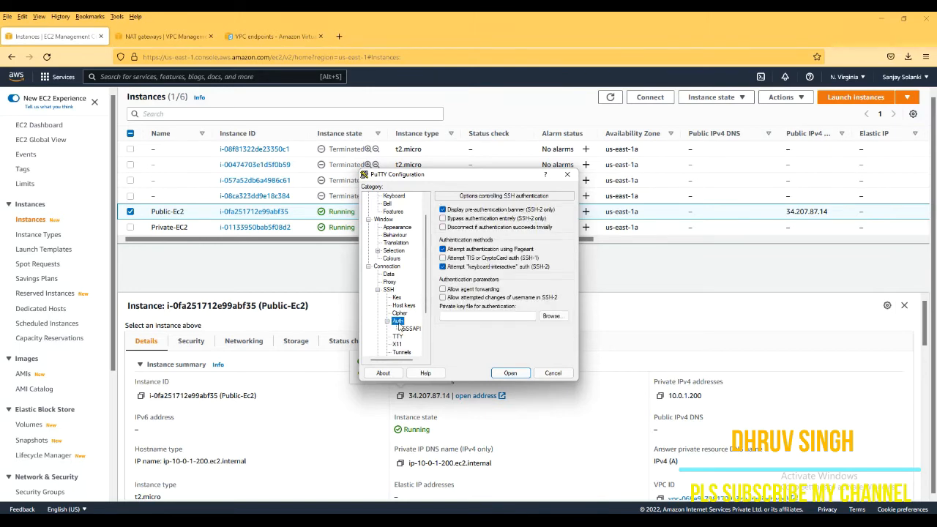
click(551, 315)
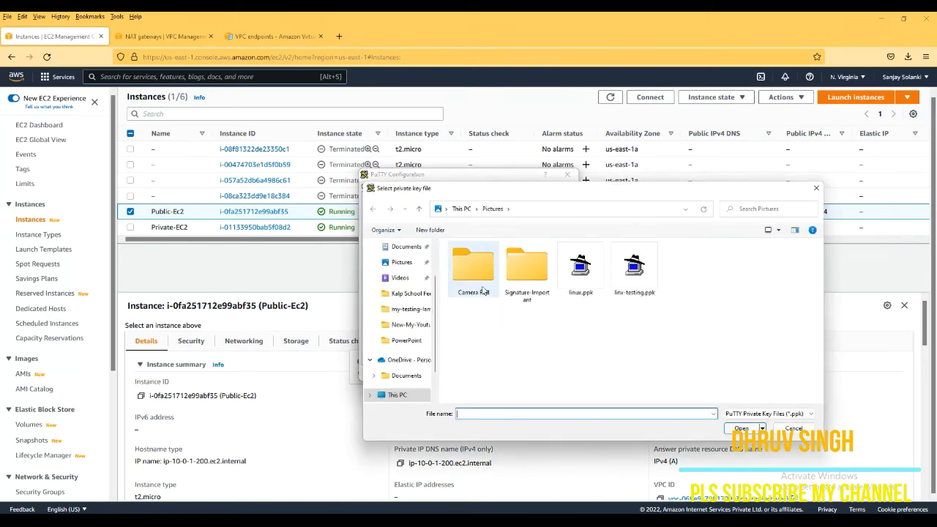
click(580, 267)
click(741, 429)
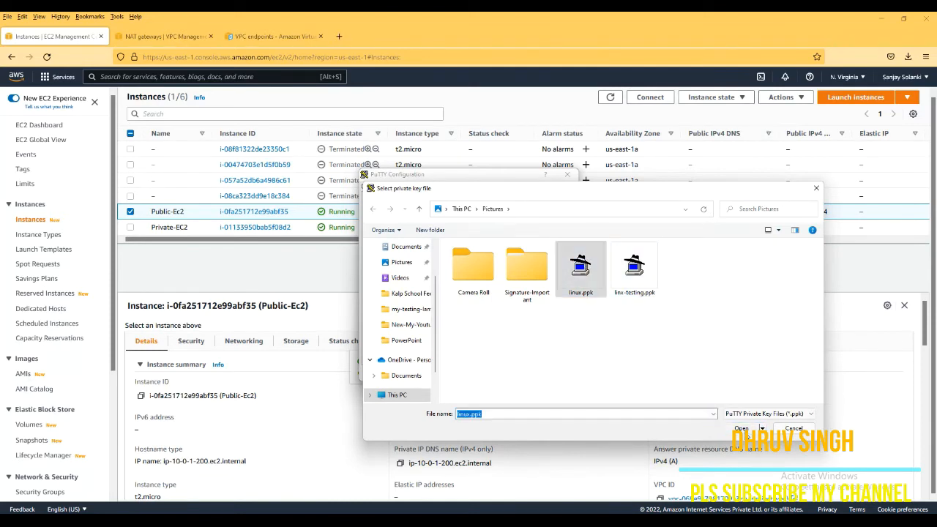
- Open the SSH session to the public instance, accept its host key, log in as ec2-user, and maximize the terminal
click(510, 373)
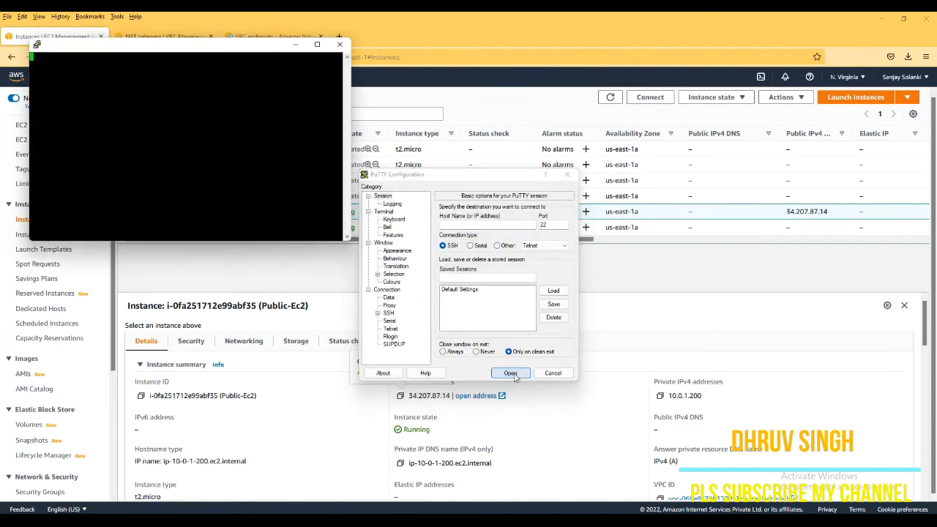
click(208, 210)
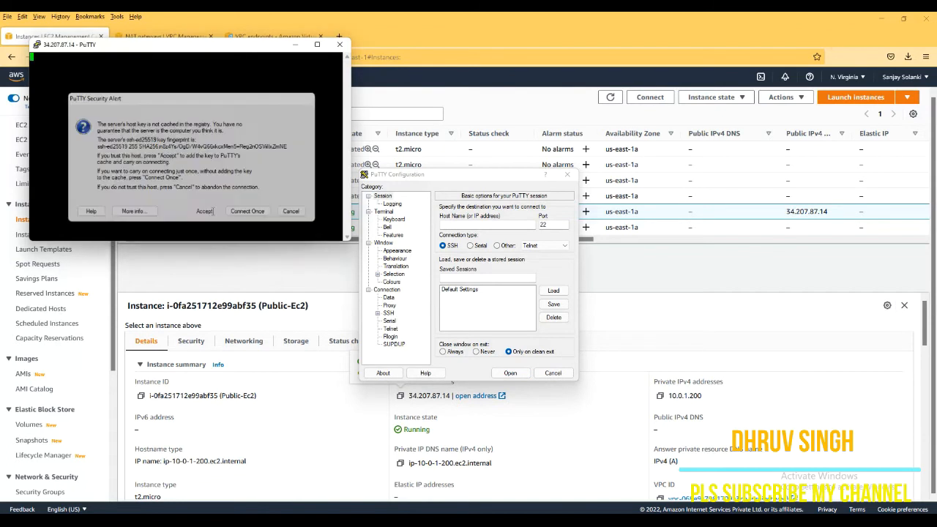
text(ec2-user)
key(Return)
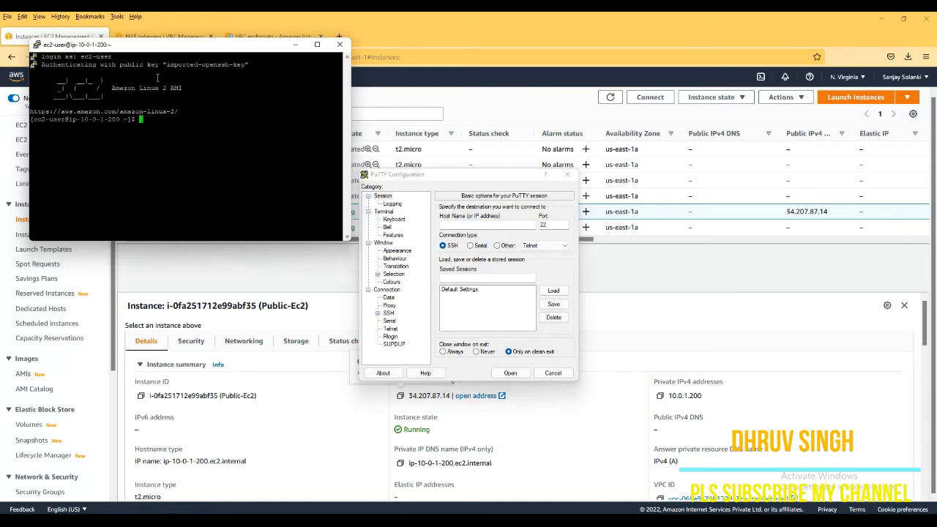
click(567, 174)
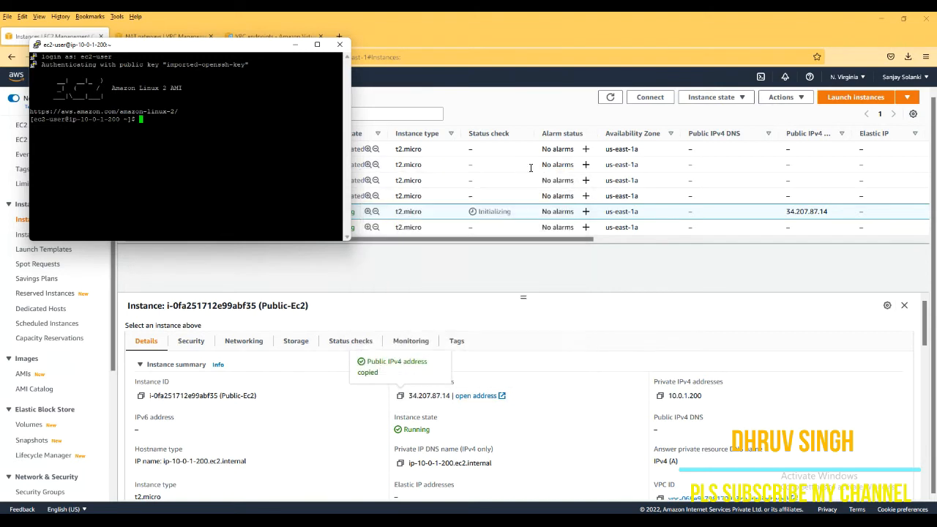
click(317, 45)
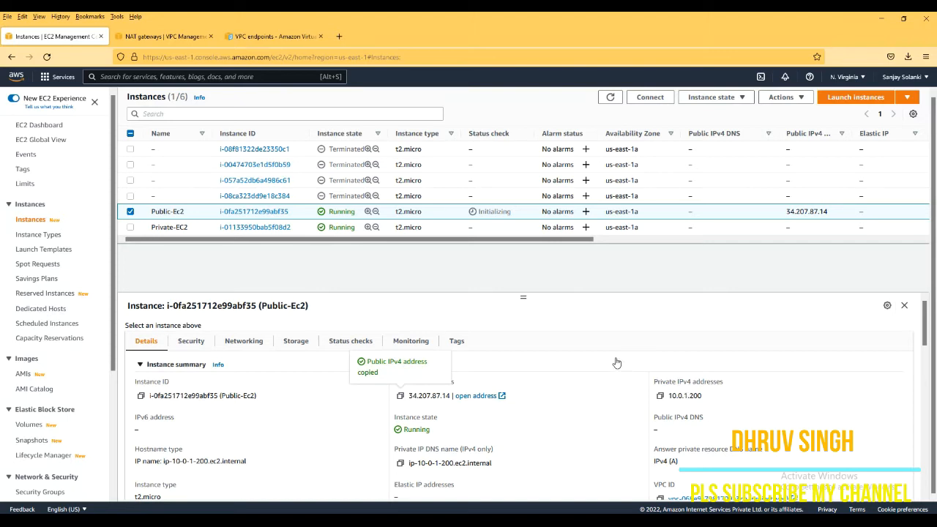
- Select only Private-EC2 in the instances list, and bring up the Pictures folder holding linux.pem in File Explorer
click(130, 212)
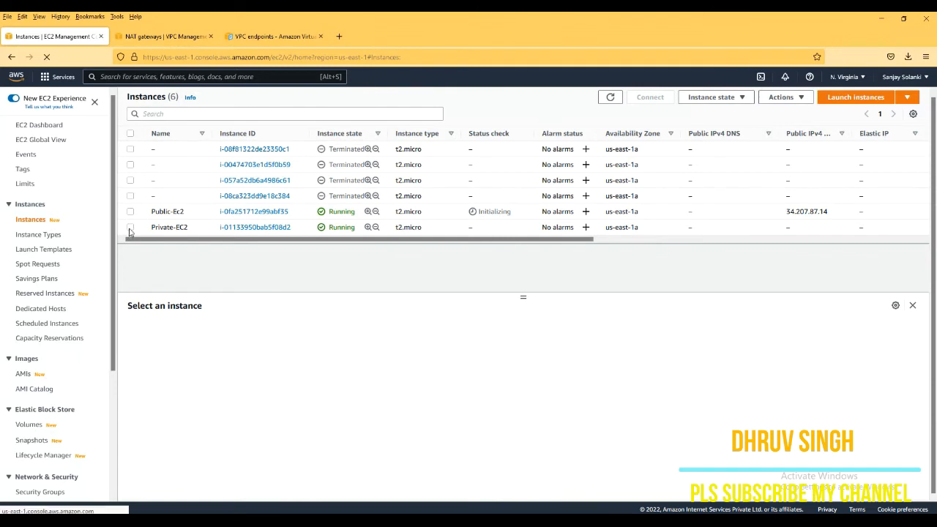
click(130, 227)
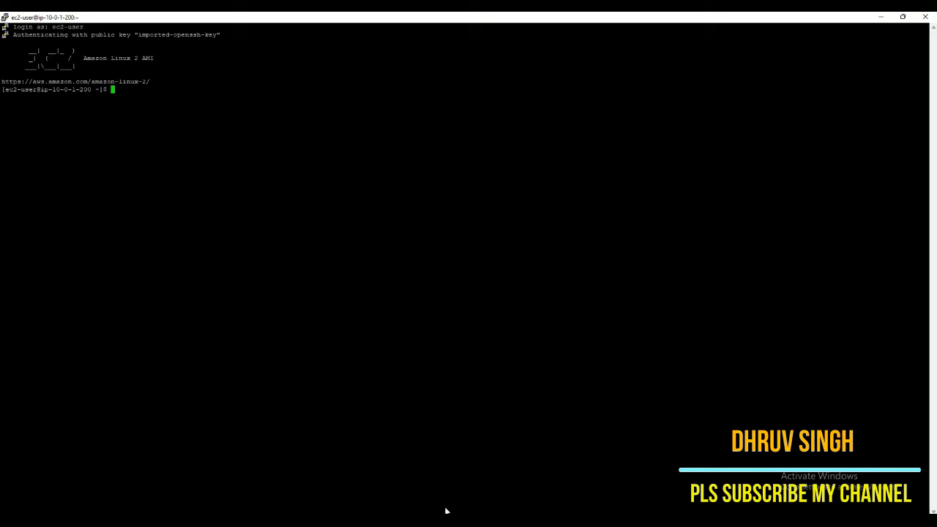
click(422, 518)
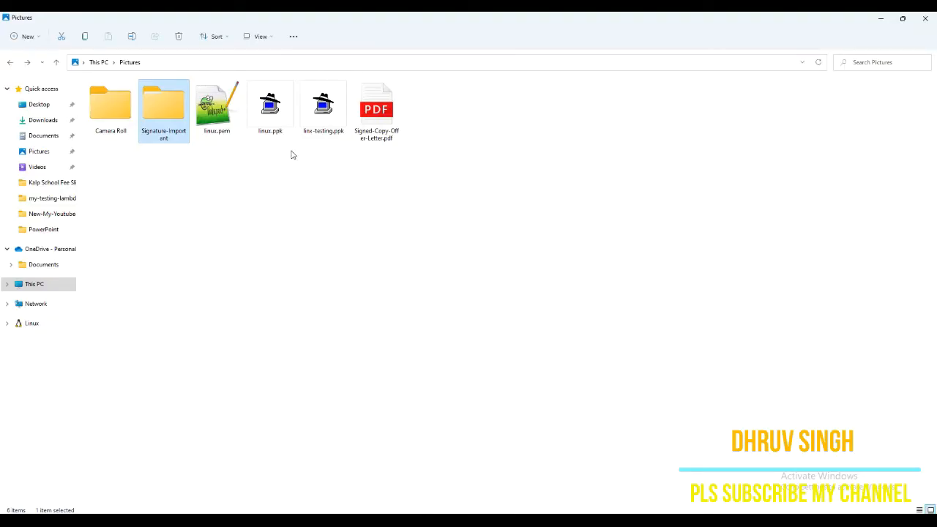
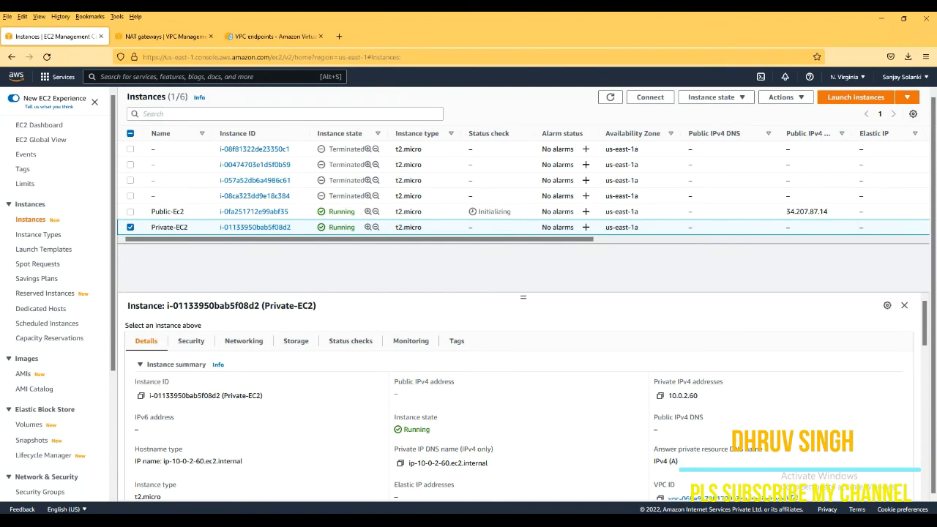
- In the PuTTY terminal, connect over SSH to 10.0.2.60 with the linux.pem key and accept the host's authenticity
key(alt+Tab)
text(1)
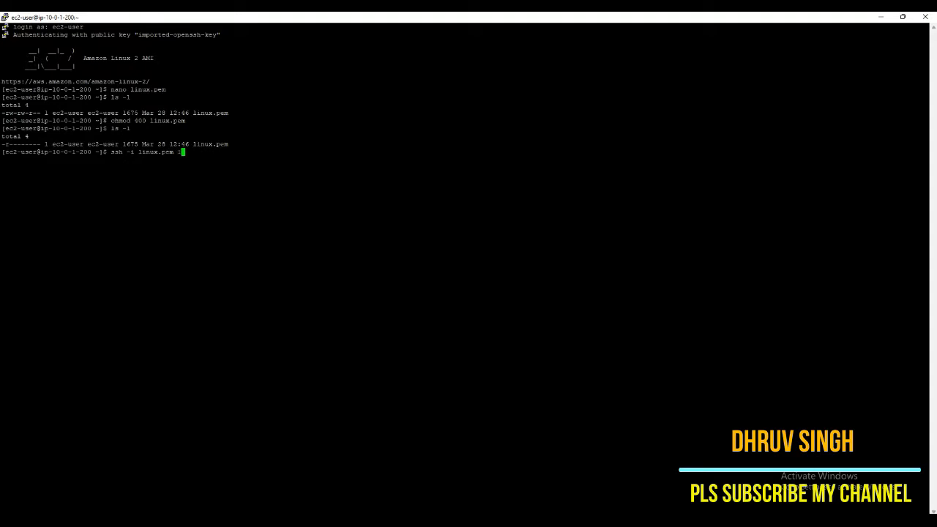
text(0.0.2.60)
key(Return)
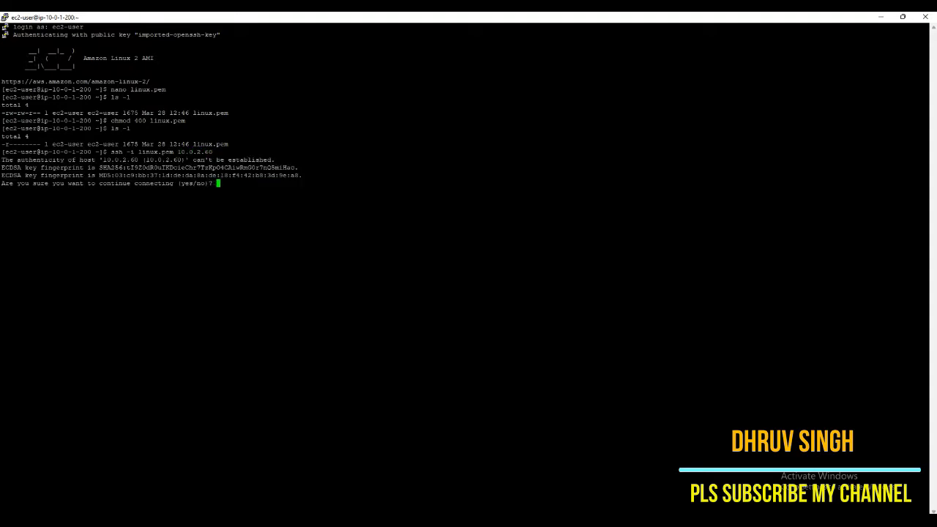
text(yes)
key(Return)
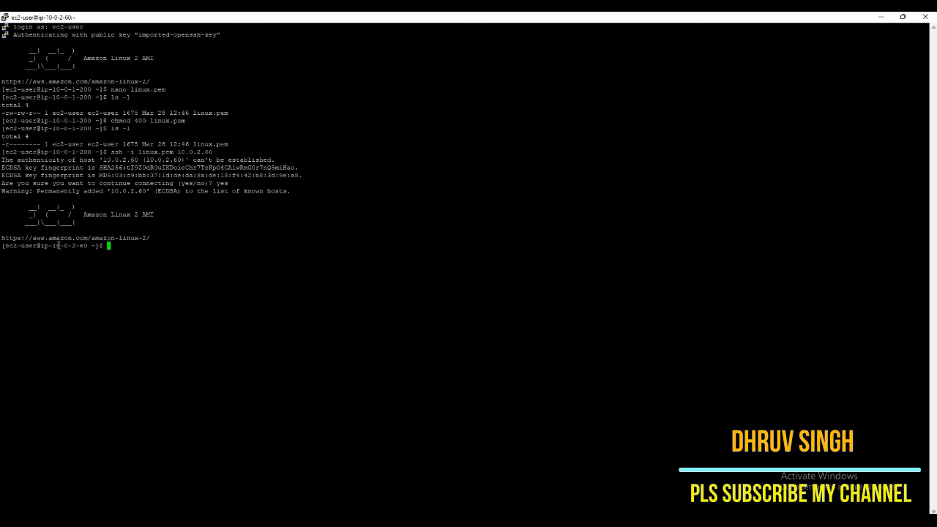
- Check the private IP address in the shell prompt of the connected instance
drag(53, 245, 85, 249)
click(64, 266)
drag(53, 247, 90, 247)
triple_click(90, 250)
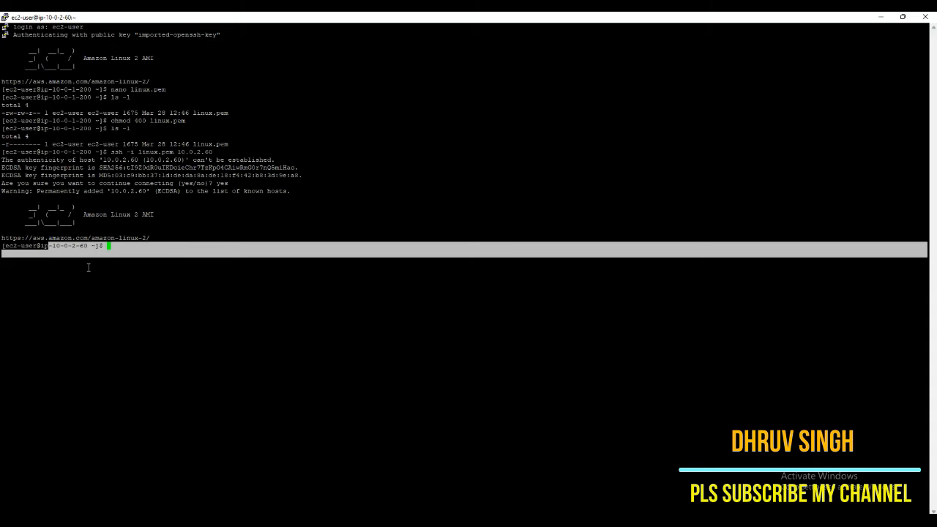
click(88, 269)
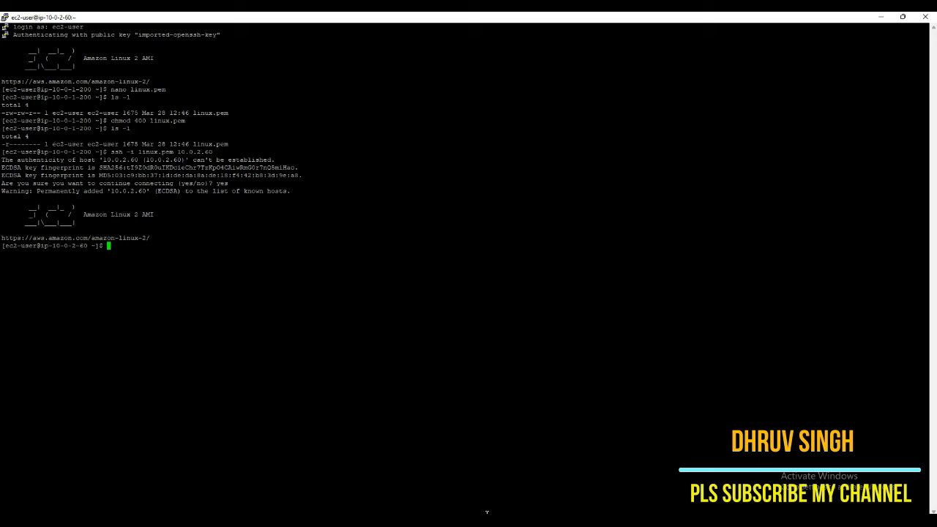
- Switch to the VPC console in the browser and start a new endpoint with the name tag endpoint-testing
key(alt+Tab)
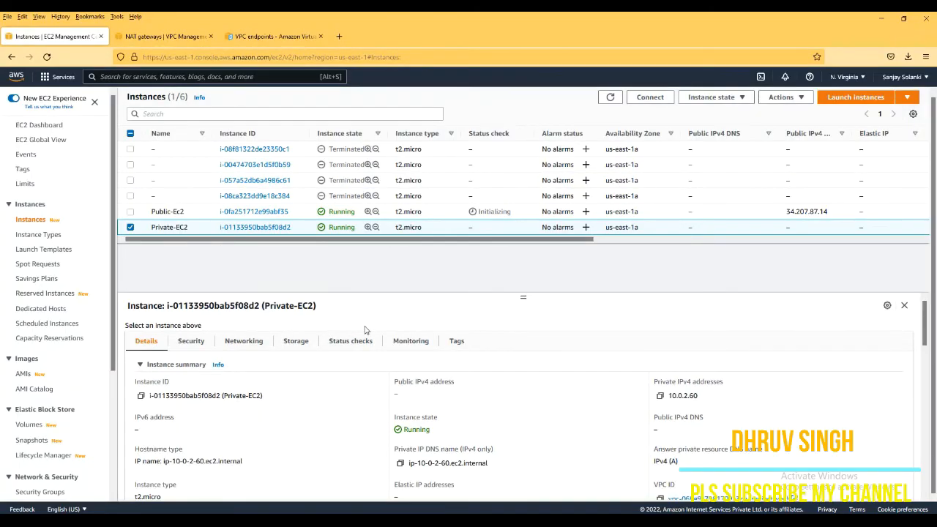
click(162, 37)
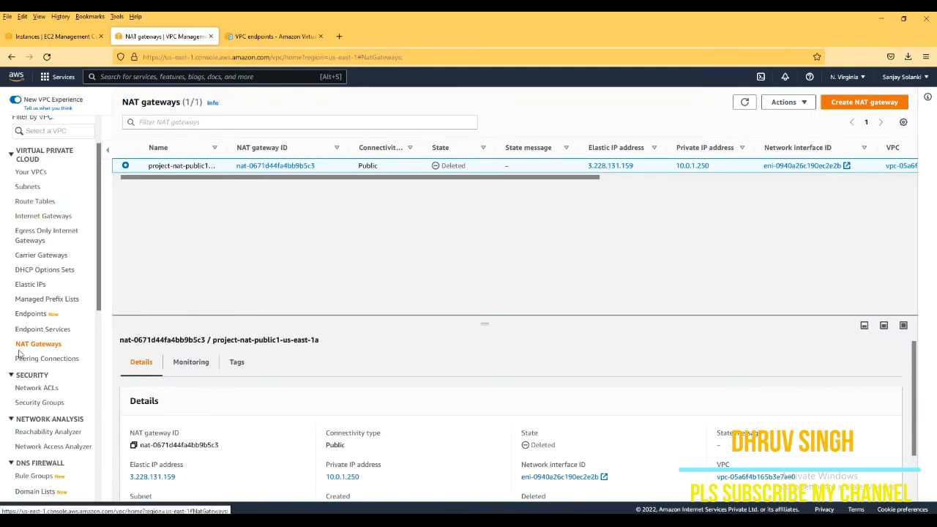
click(32, 315)
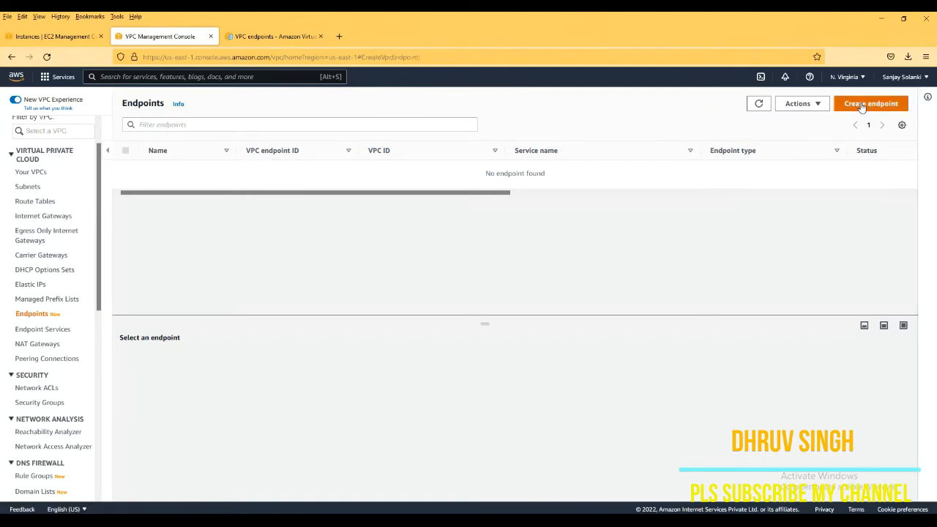
click(861, 106)
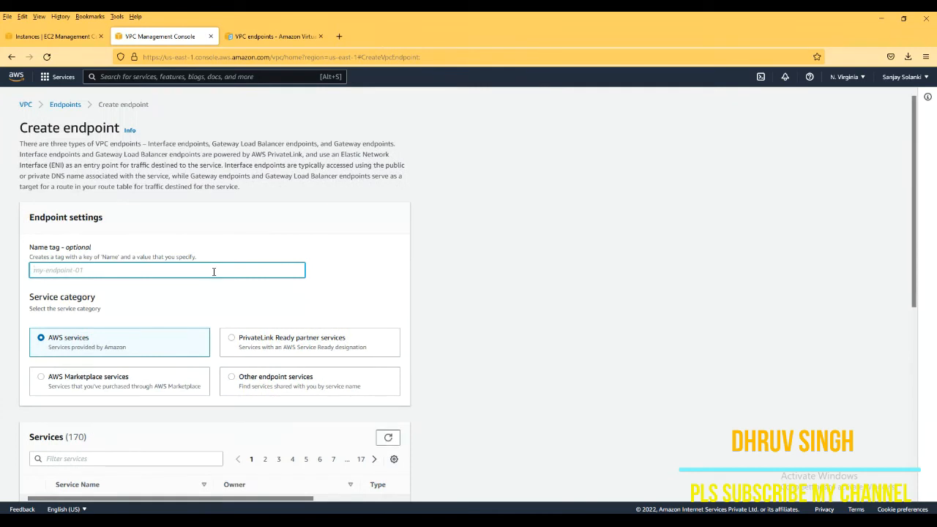
text(endponi)
text(t)
key(BackSpace)
key(BackSpace)
text(int-testing)
- Browse the first three pages of AWS endpoint services, search them for lambda, and clear that filter
scroll(127, 341, down, 3)
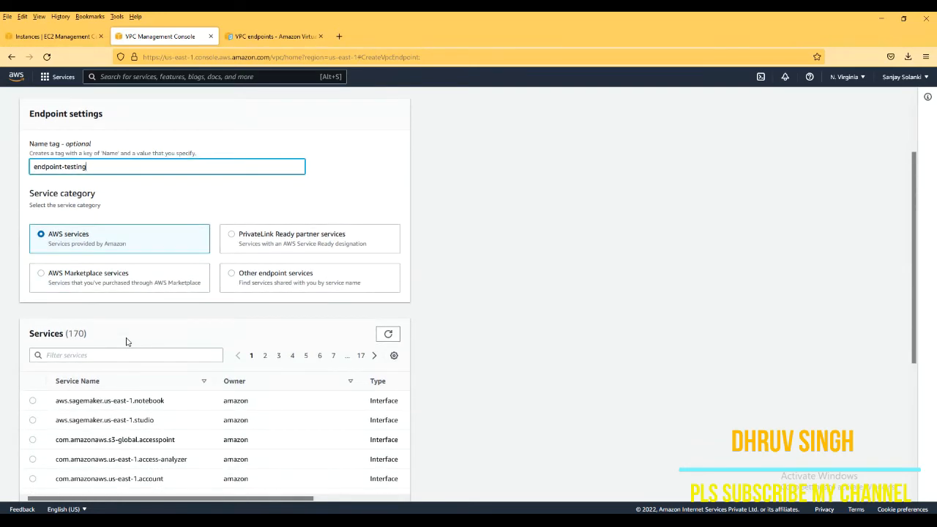
scroll(126, 342, down, 3)
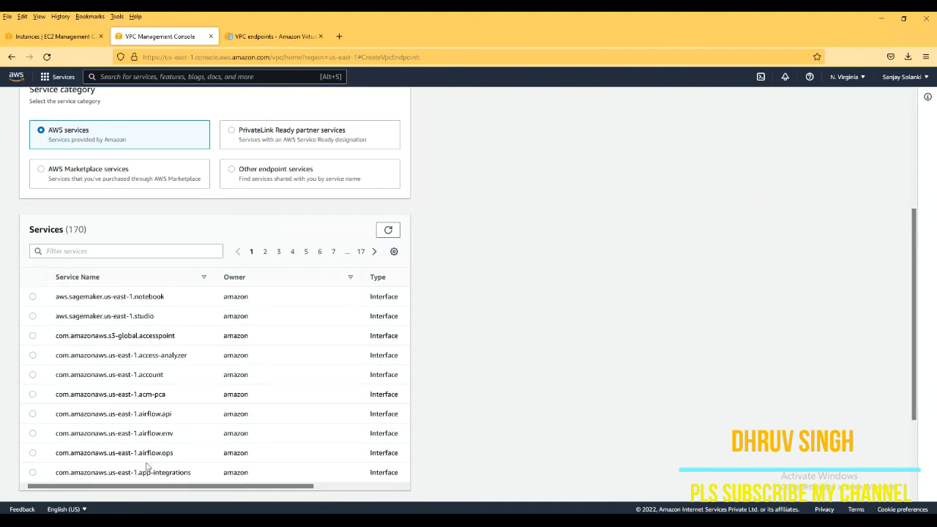
click(264, 254)
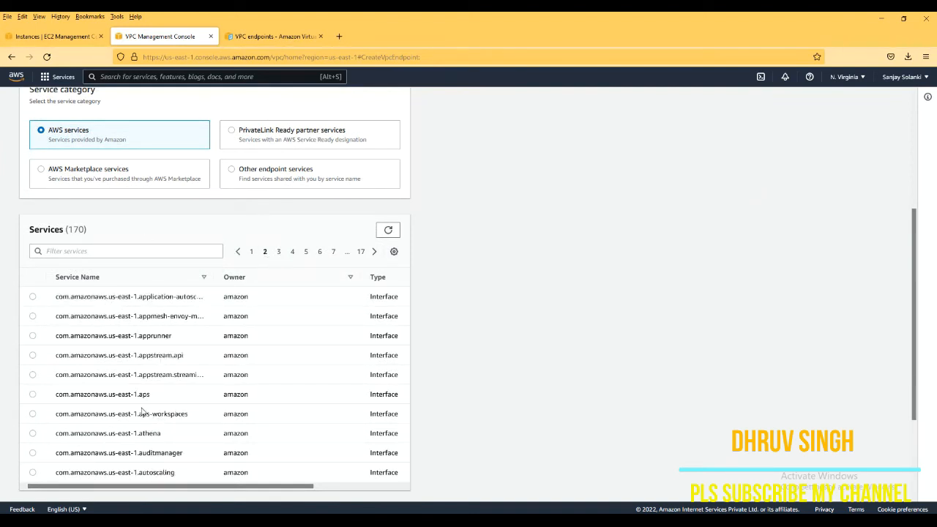
click(279, 252)
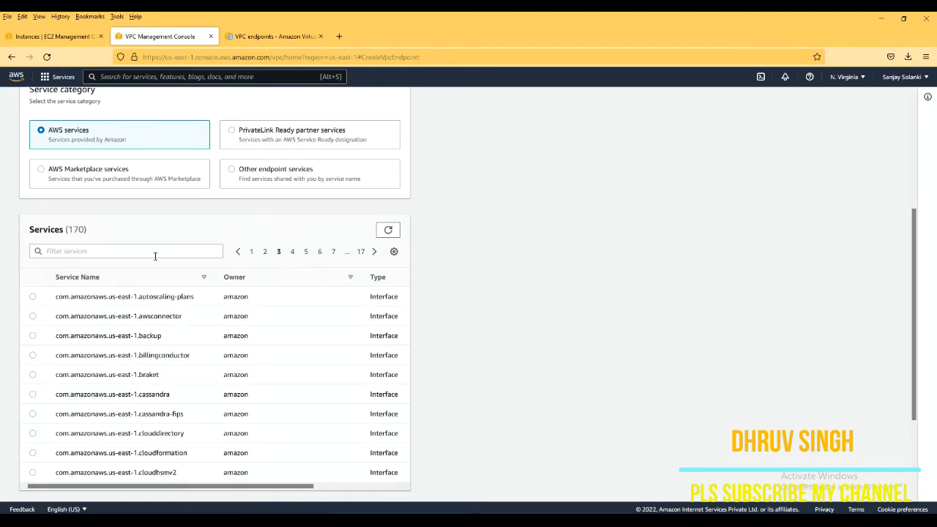
click(151, 252)
text(lambda)
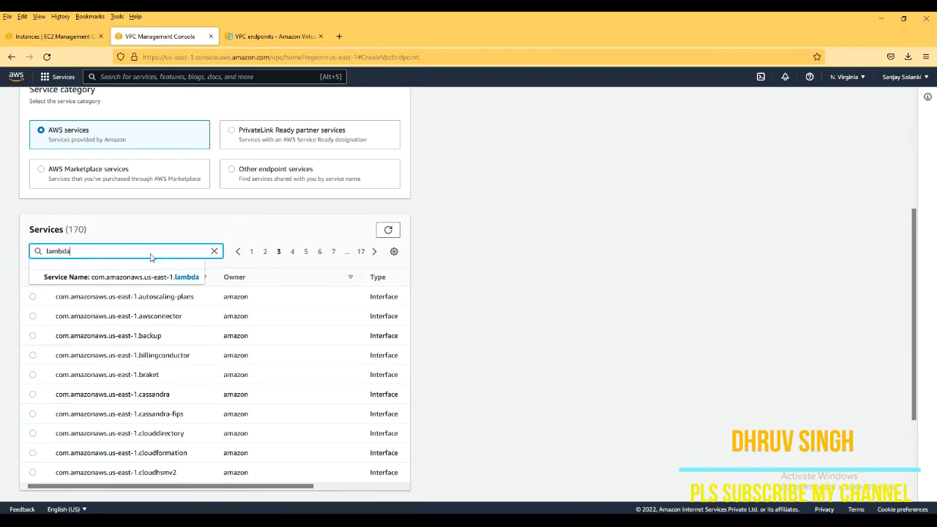
key(Return)
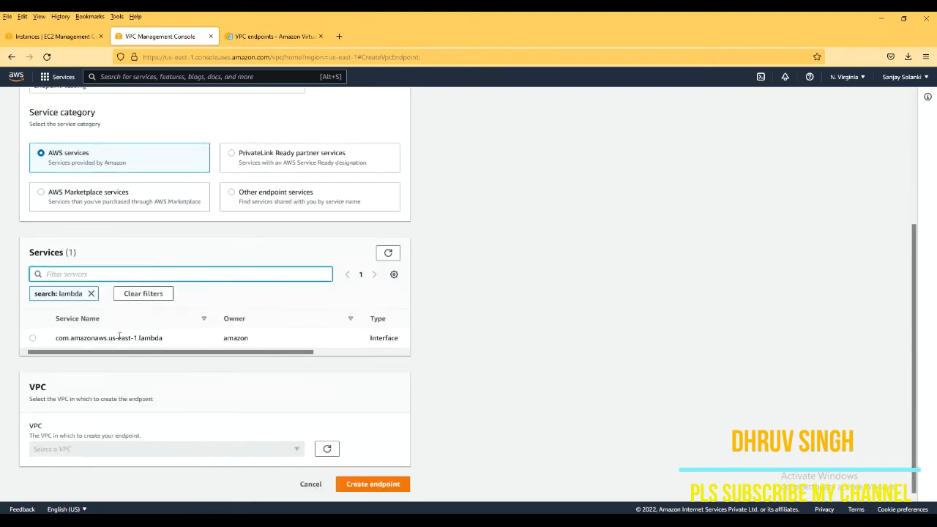
click(93, 293)
- Filter the services by s3, choose the Gateway type com.amazonaws.us-east-1.s3 service, and clear the filter
click(64, 273)
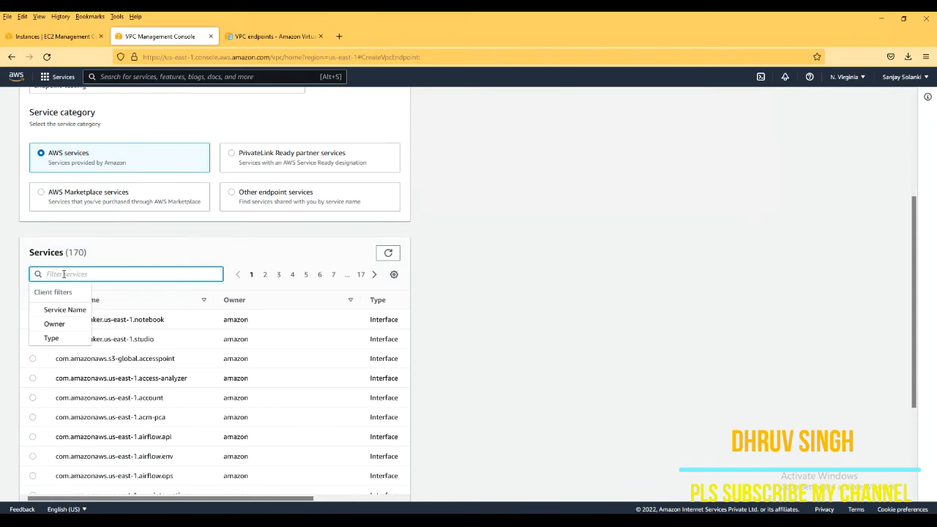
text(s3)
key(Return)
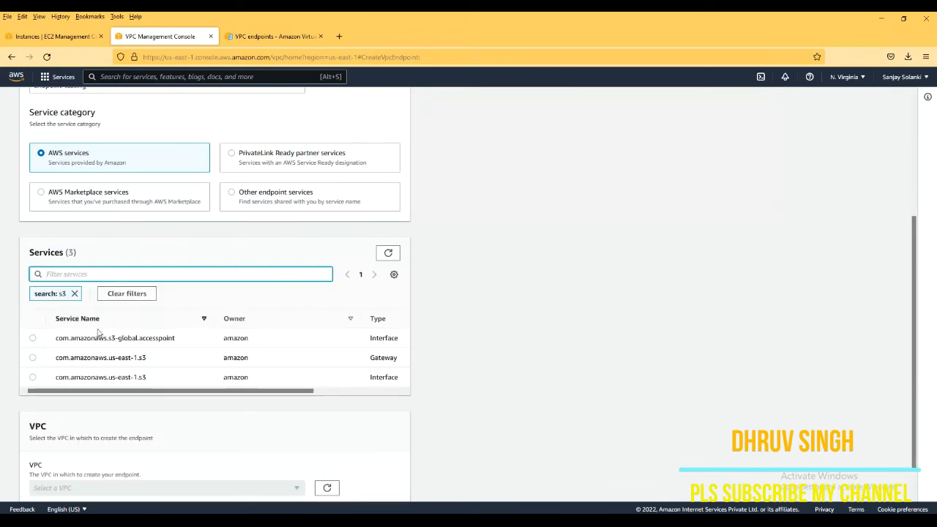
click(32, 358)
click(77, 293)
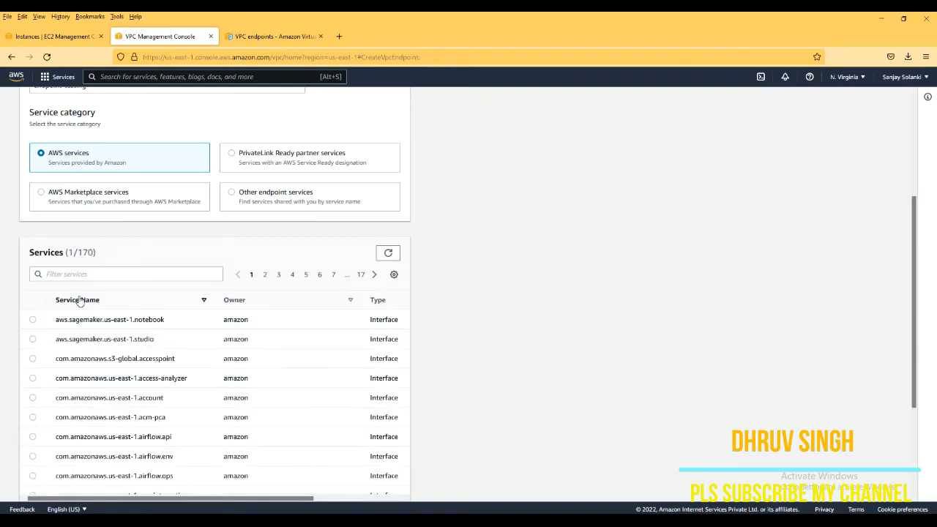
- Set the endpoint's VPC to project-vpc and associate the project-rtb-private1-us-east-1a route table
scroll(84, 297, down, 1)
scroll(134, 337, down, 3)
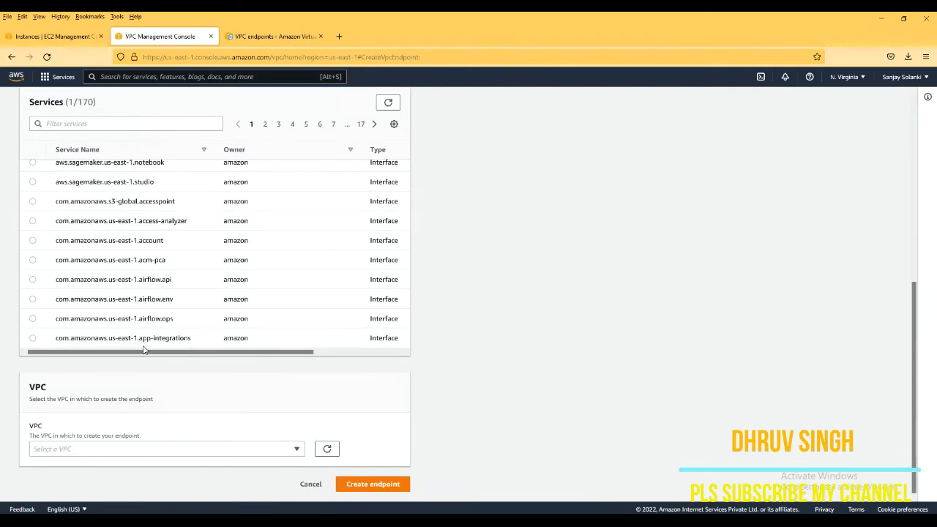
click(297, 451)
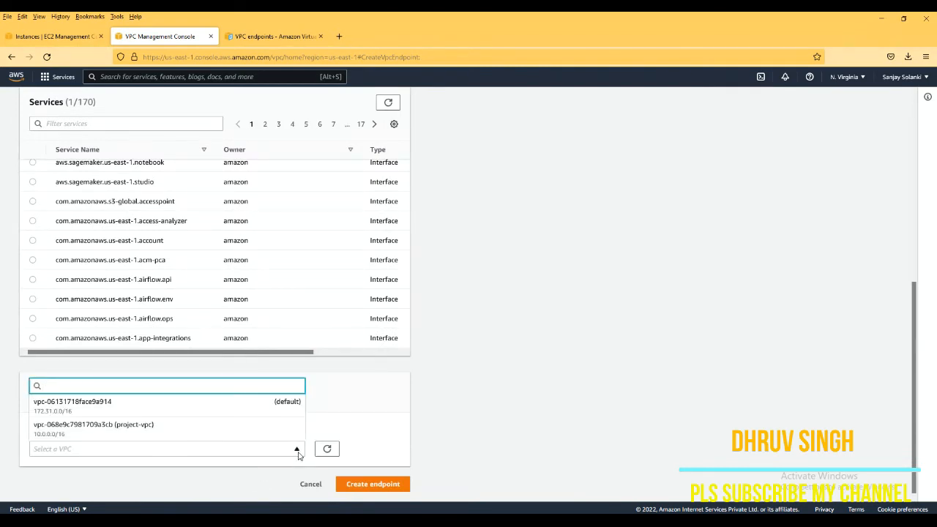
click(202, 434)
scroll(203, 432, down, 3)
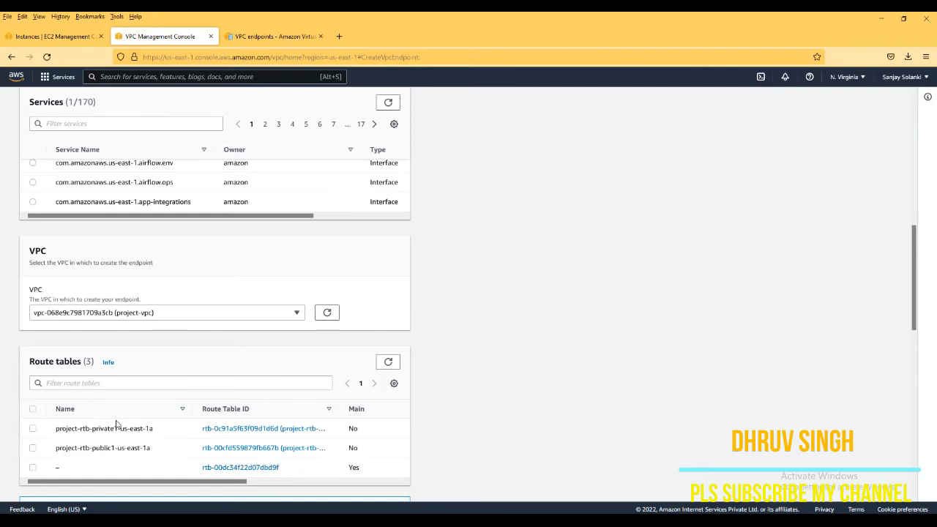
click(32, 429)
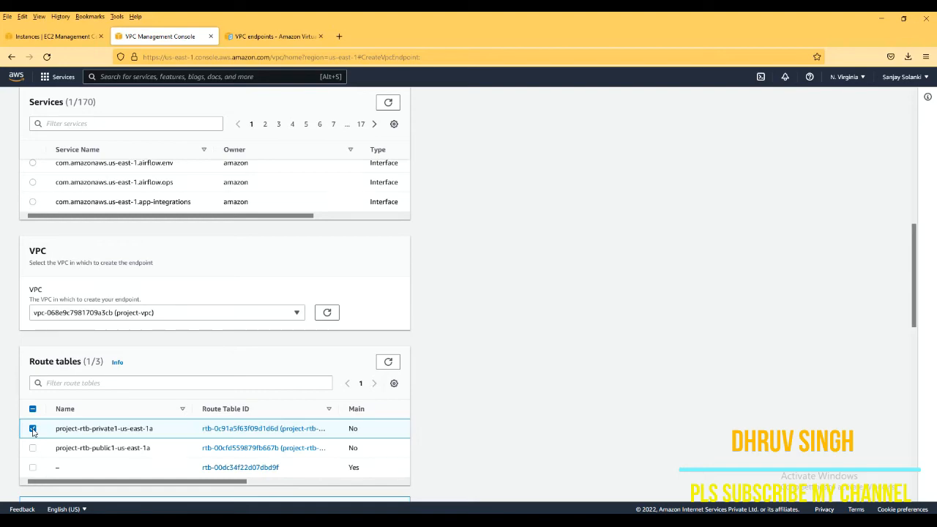
- Review the endpoint's policy and tag settings, keep the Full access policy, and create the endpoint
scroll(32, 432, down, 5)
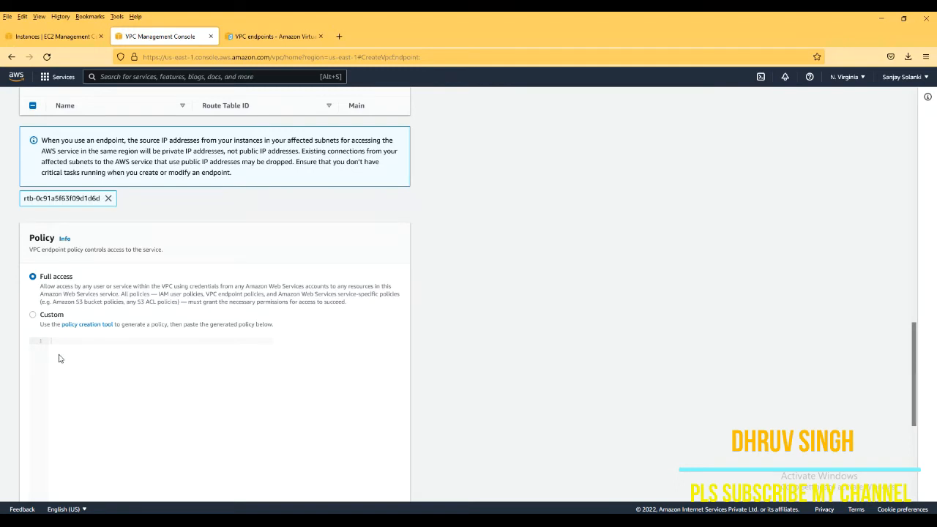
scroll(73, 416, down, 2)
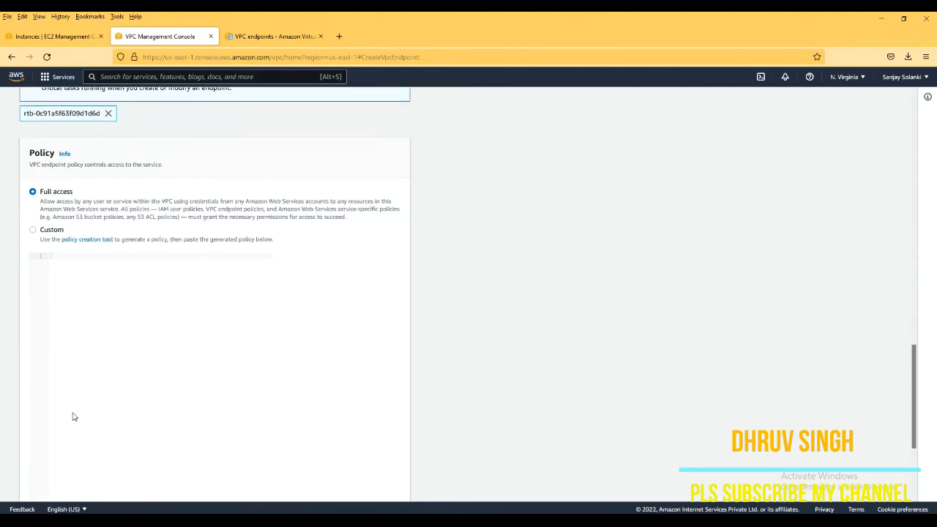
scroll(72, 416, down, 3)
scroll(72, 417, up, 4)
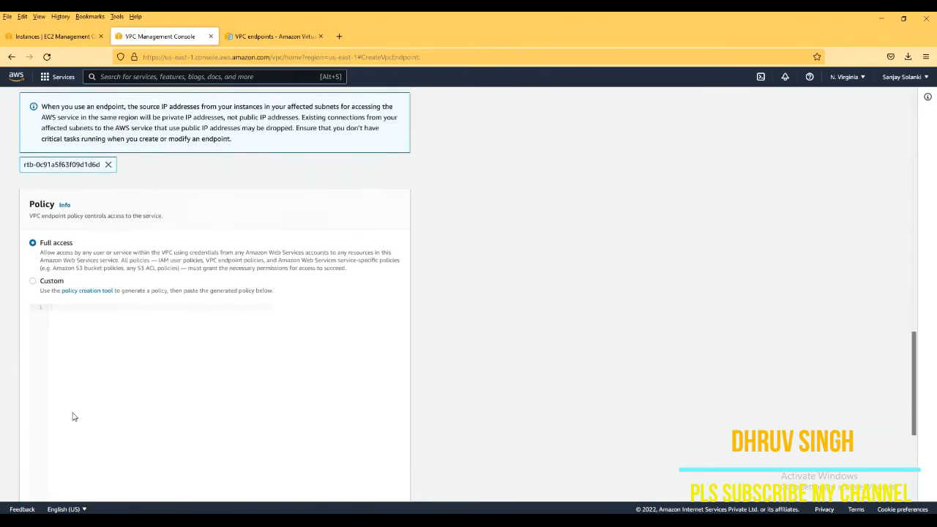
scroll(95, 413, down, 5)
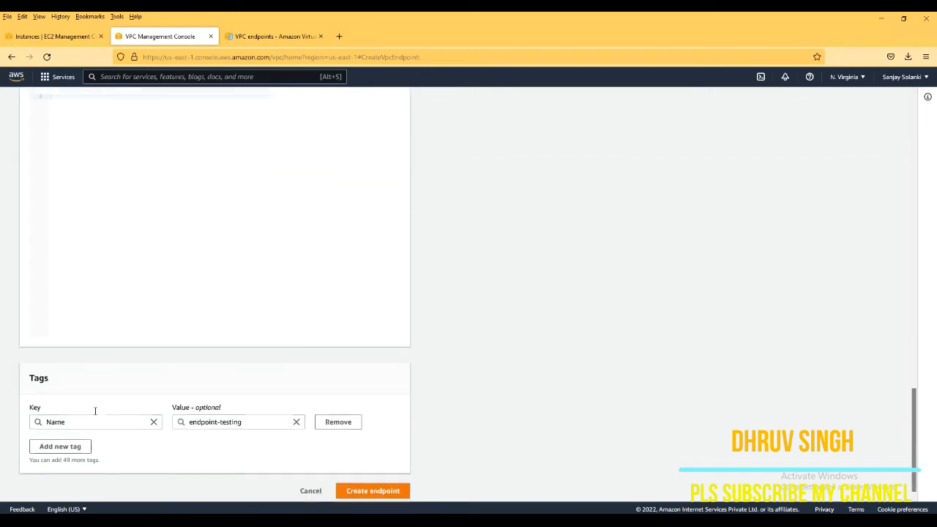
click(371, 491)
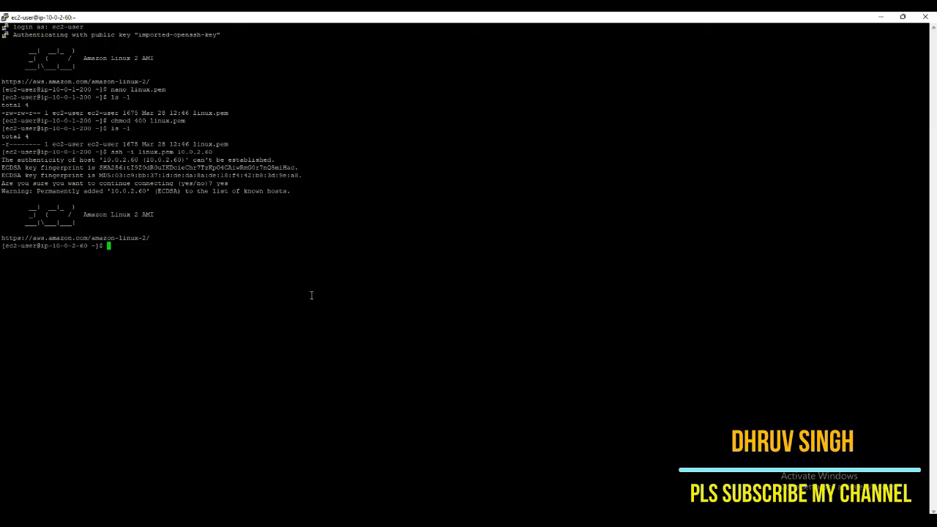
- Switch to the PuTTY terminal, duplicate its session, and close the original session
right_click(310, 21)
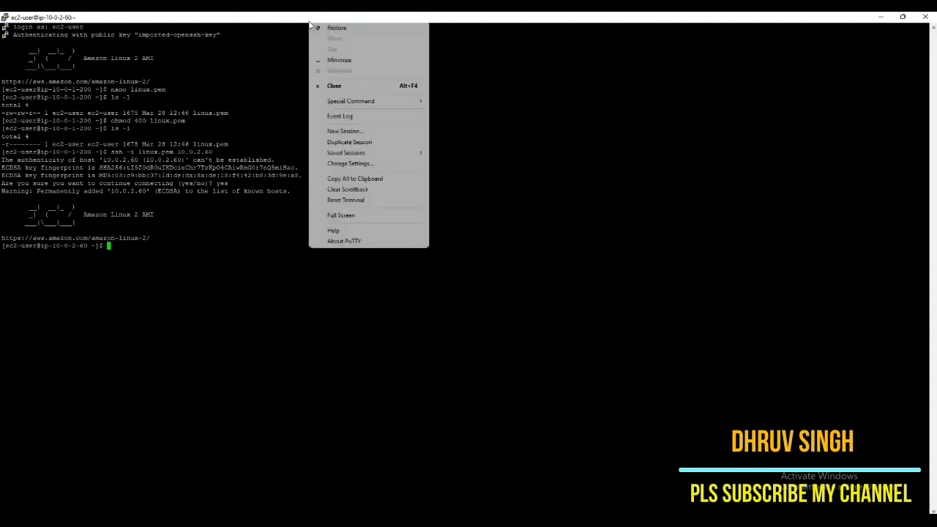
click(359, 143)
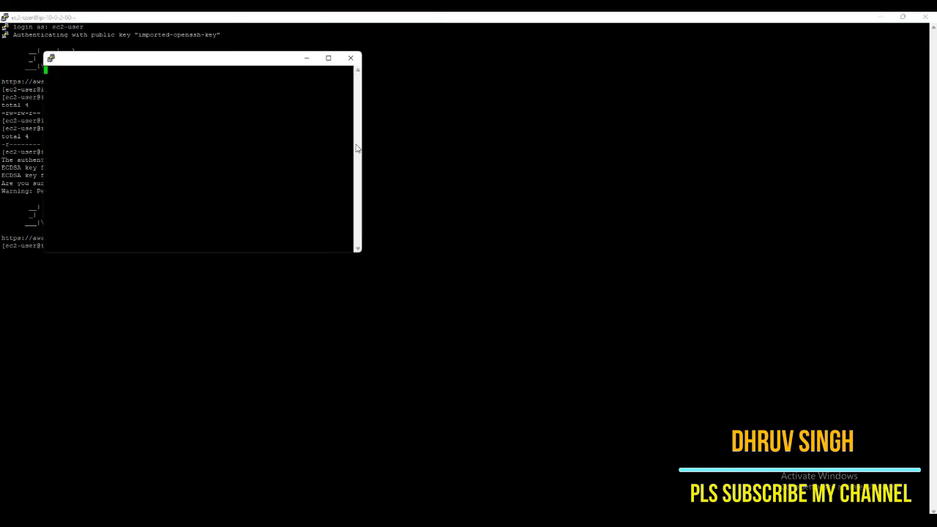
click(928, 16)
click(925, 16)
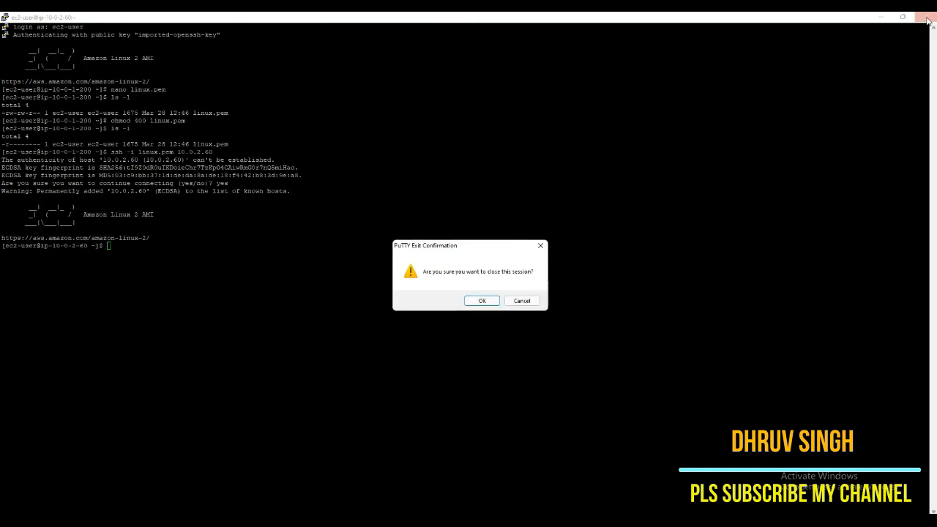
click(481, 301)
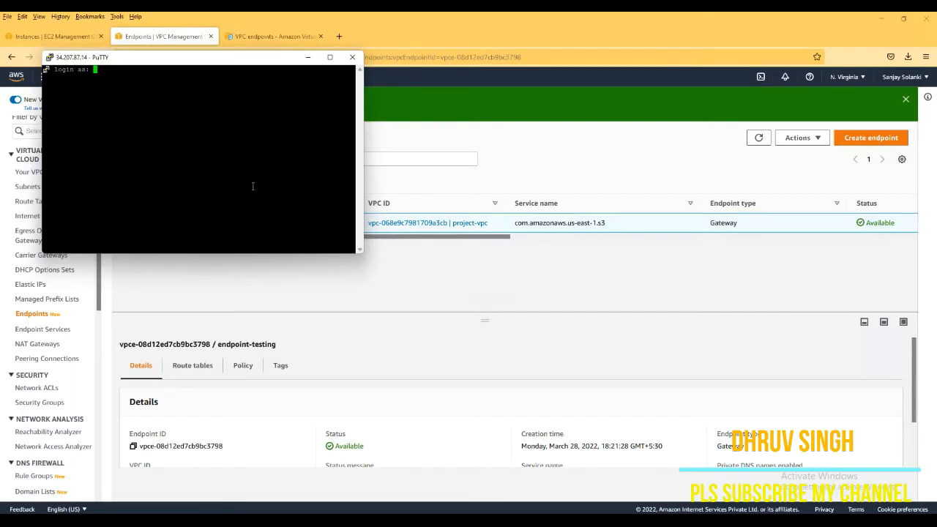
- Log in to the duplicated session as ec2-user with its window maximized
text(ec2)
click(329, 56)
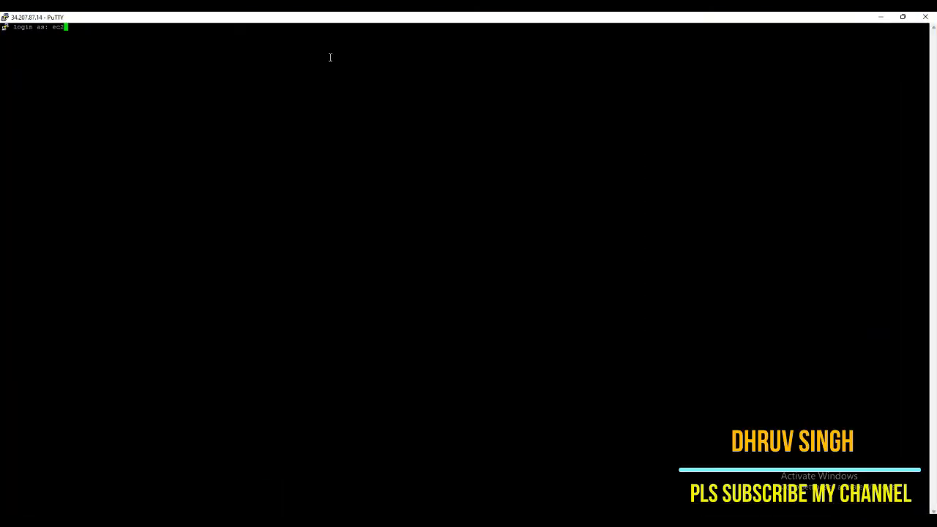
text(-user)
key(Return)
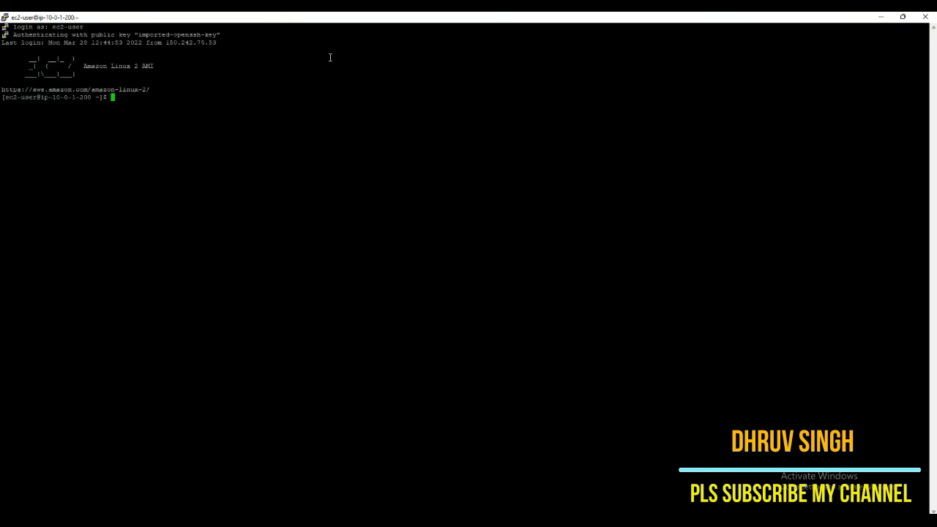
- Connect from the public instance to the private instance with ssh -i linux.pem 10.0.2.60
drag(53, 97, 94, 100)
click(171, 103)
text(ssh -i li)
key(Tab)
text(10.0.2.60)
key(Return)
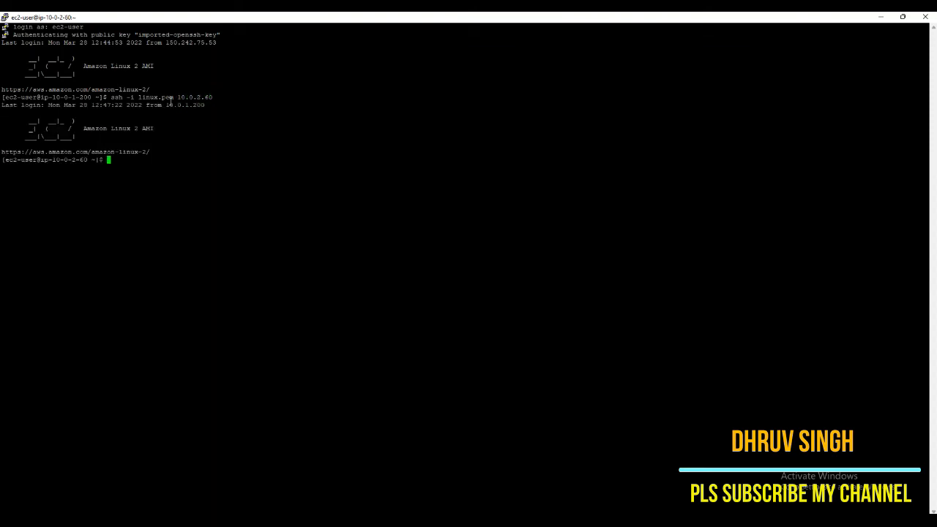